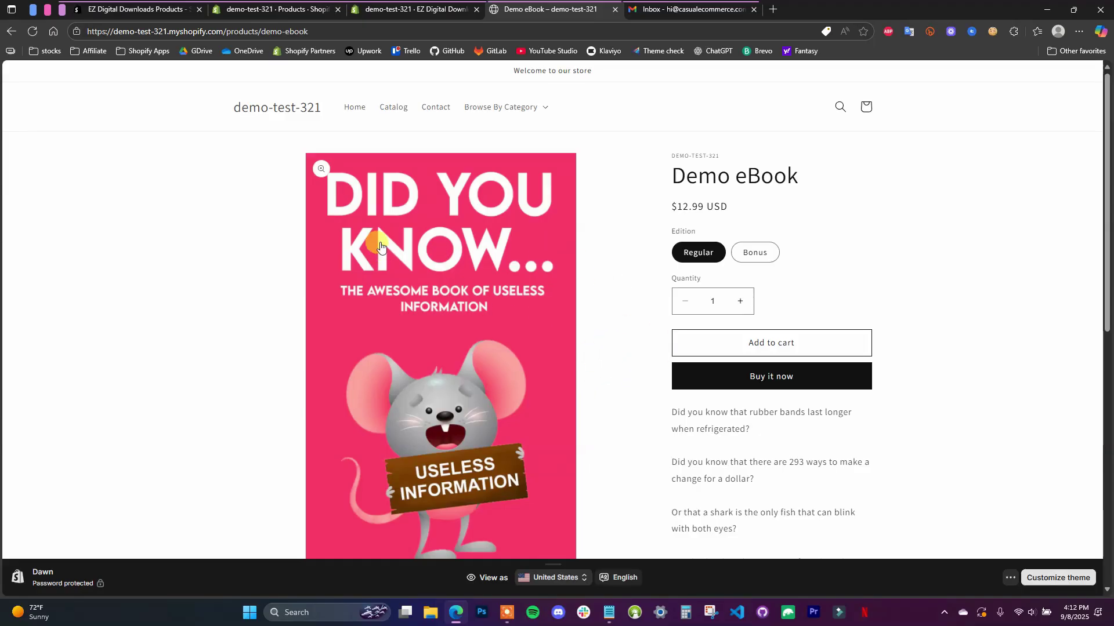
Go to the EZ Digital Downloads Products listing in the Shopify App Store and open the installed app
left_click(163, 8)
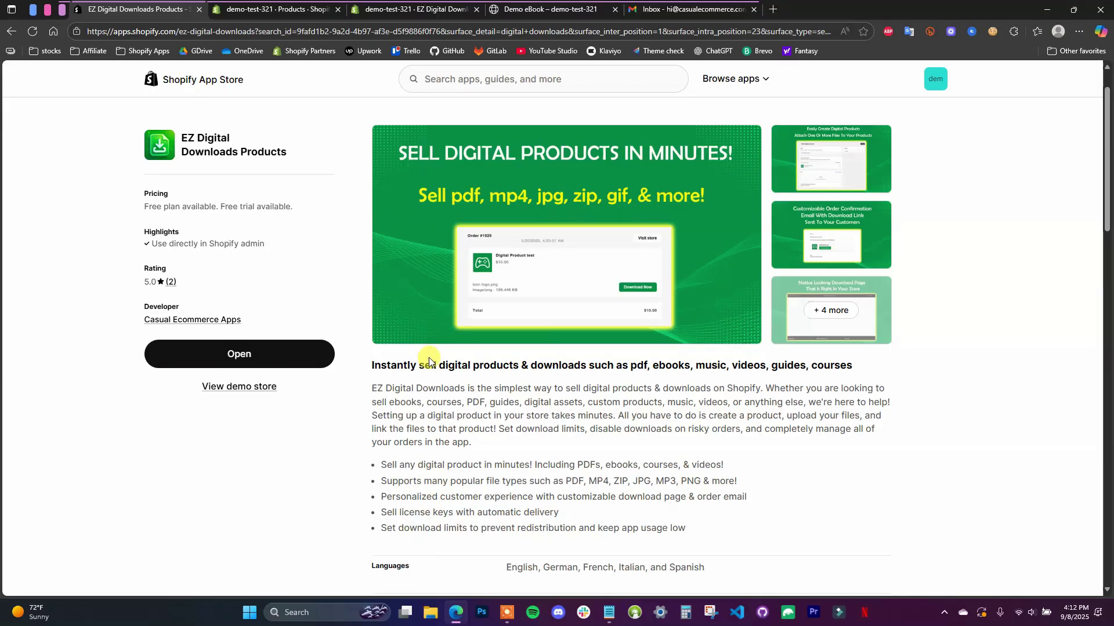
left_click_drag(180, 141, 239, 152)
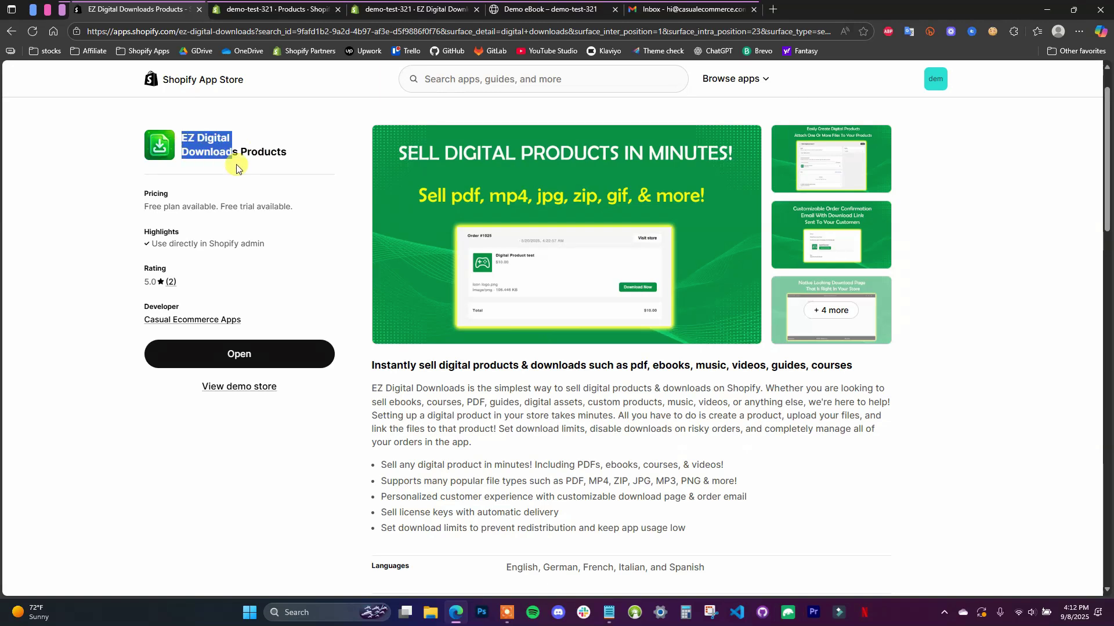
left_click(406, 109)
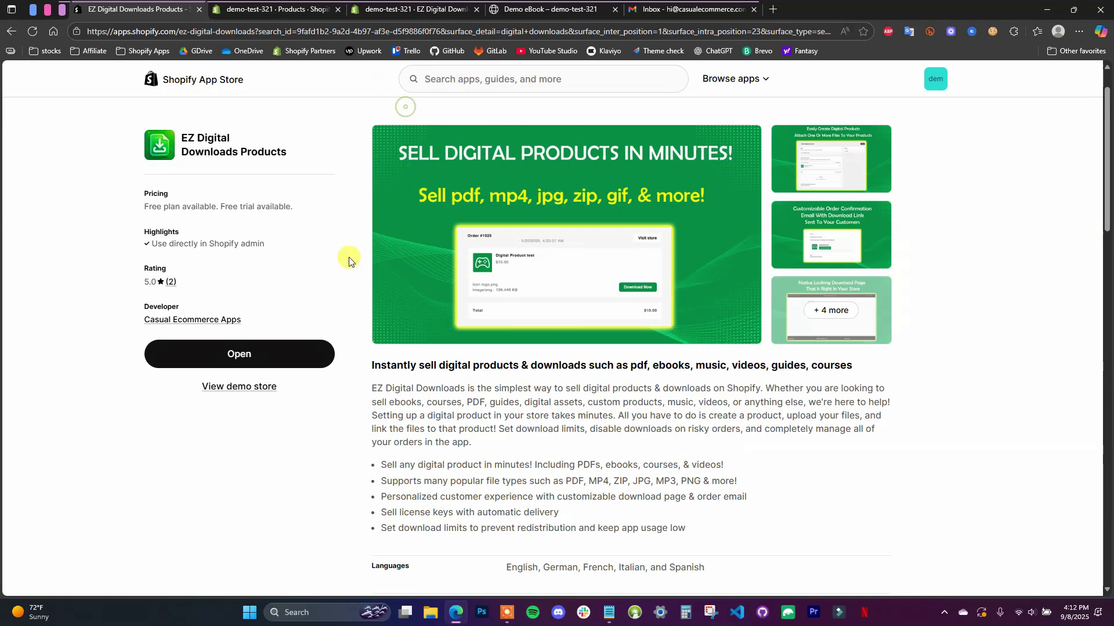
left_click(298, 363)
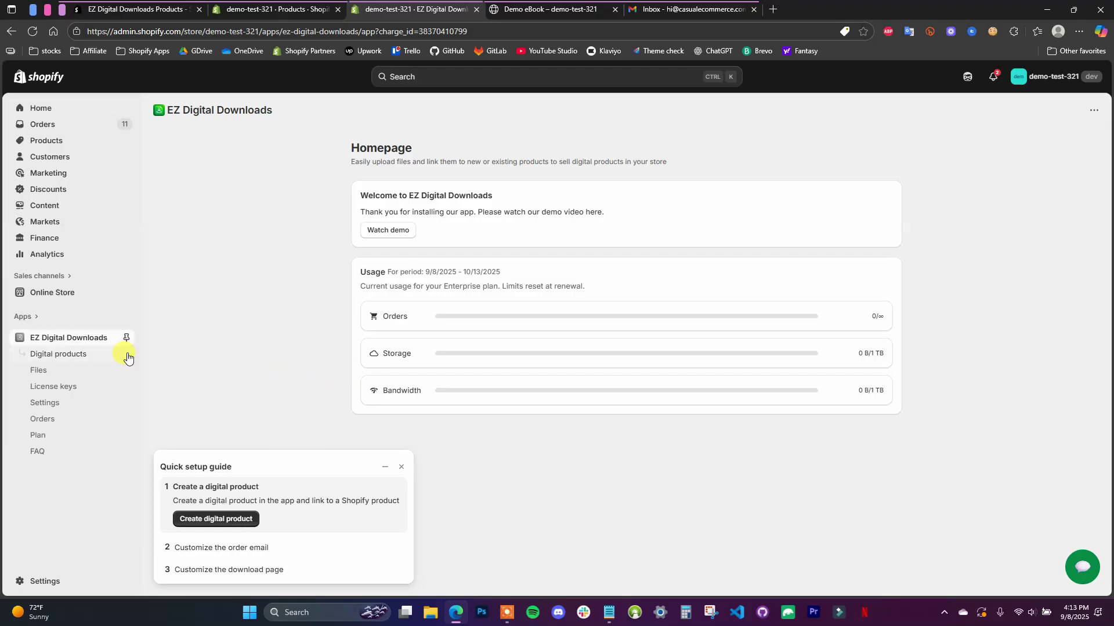
Start a new digital product in the app and name it Ebook
left_click(81, 358)
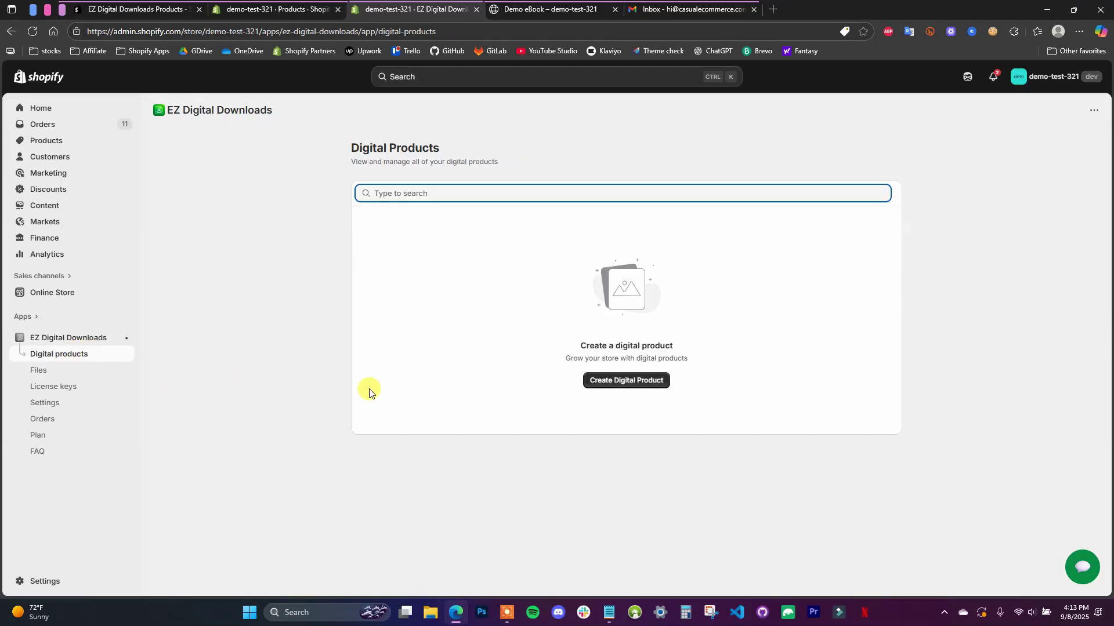
left_click(650, 383)
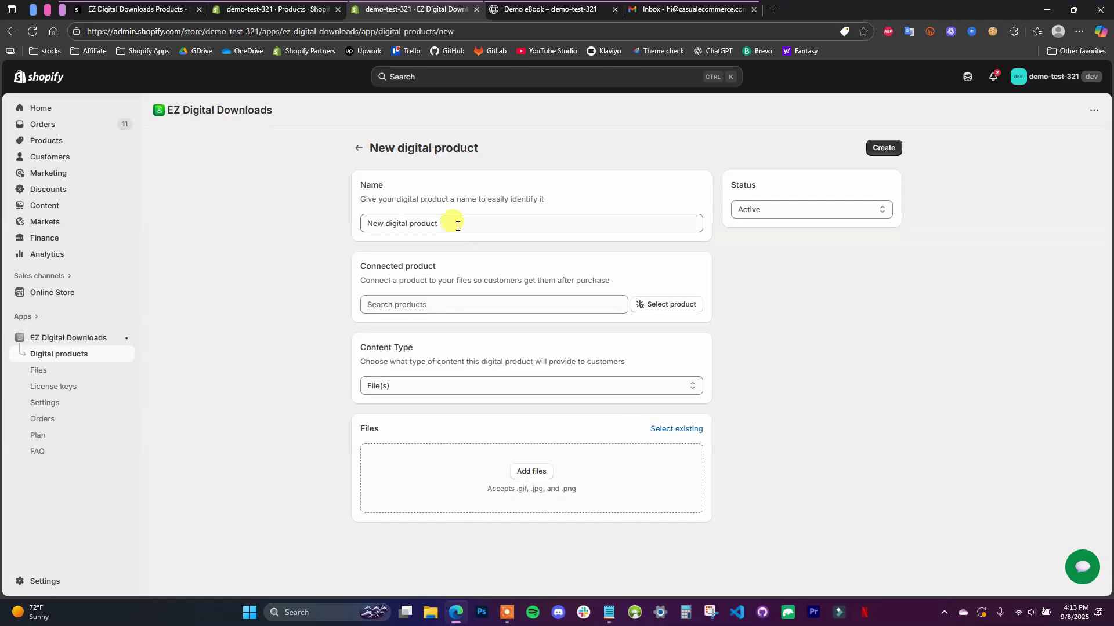
left_click_drag(457, 225, 266, 220)
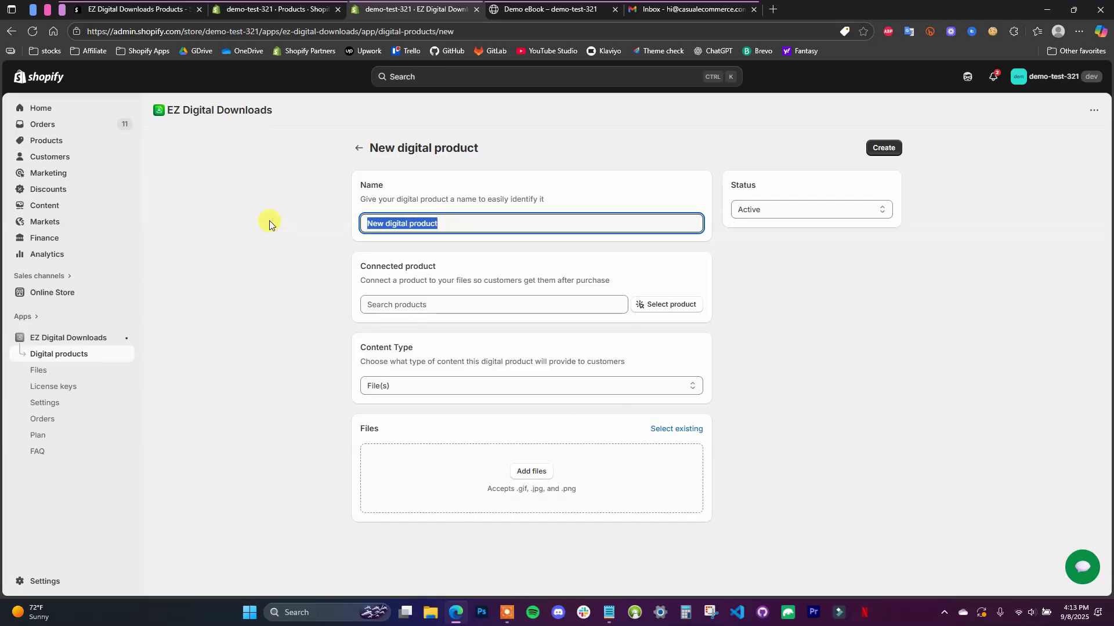
type("Ebook")
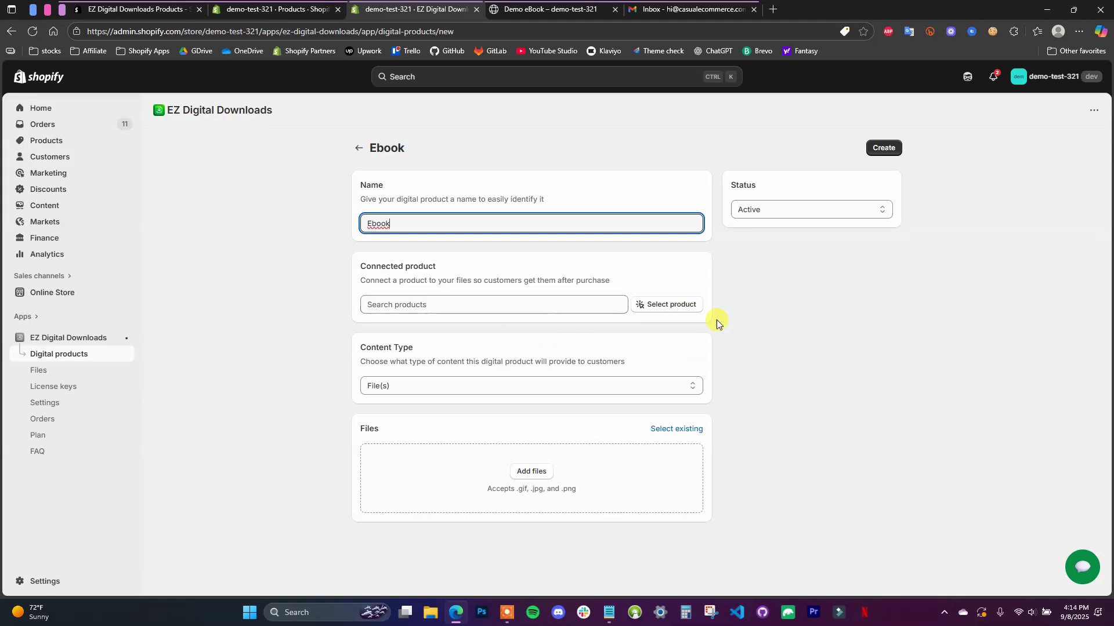
Connect the Demo eBook store product with both its Regular and Bonus variants to the digital product
left_click(663, 306)
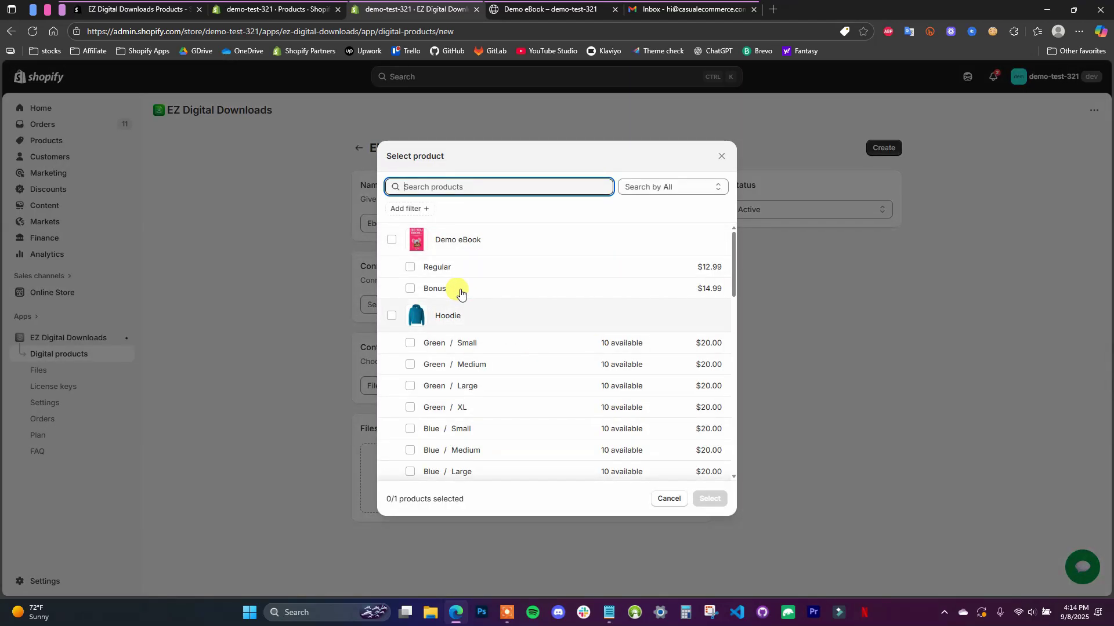
left_click(392, 239)
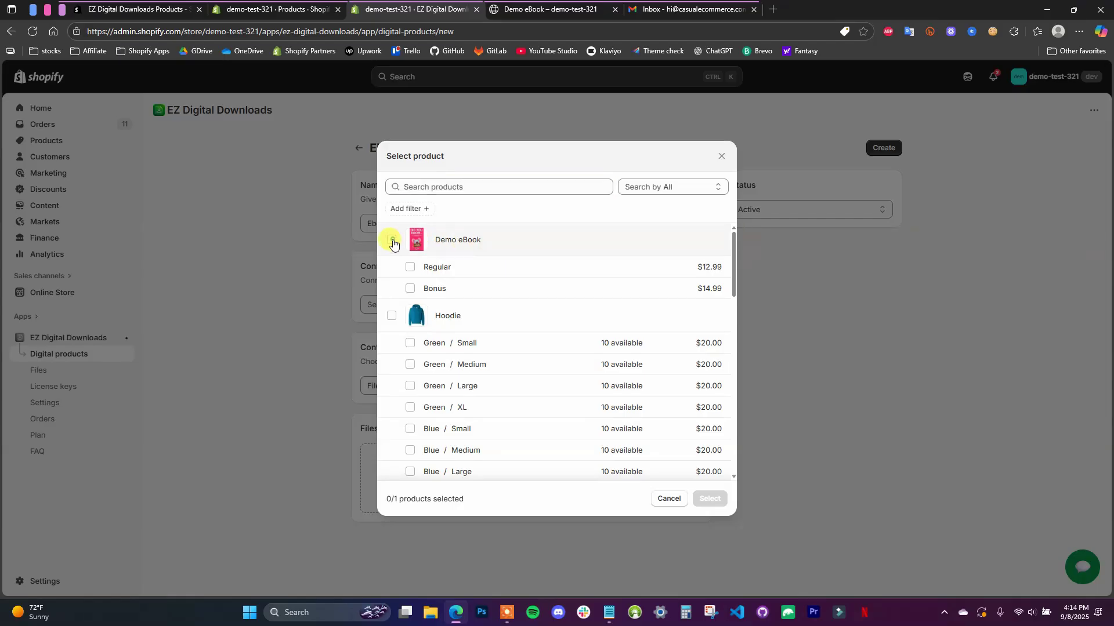
left_click(710, 498)
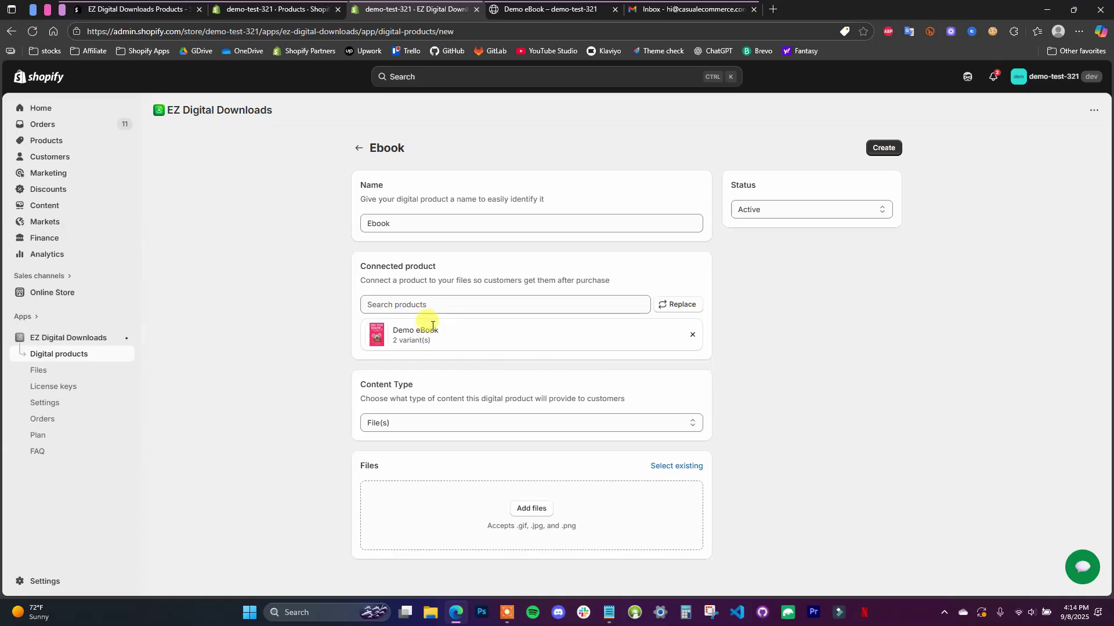
Open the Demo eBook product in the store admin and check the Regular variant's physical product setting
left_click(569, 8)
left_click(421, 8)
left_click(284, 9)
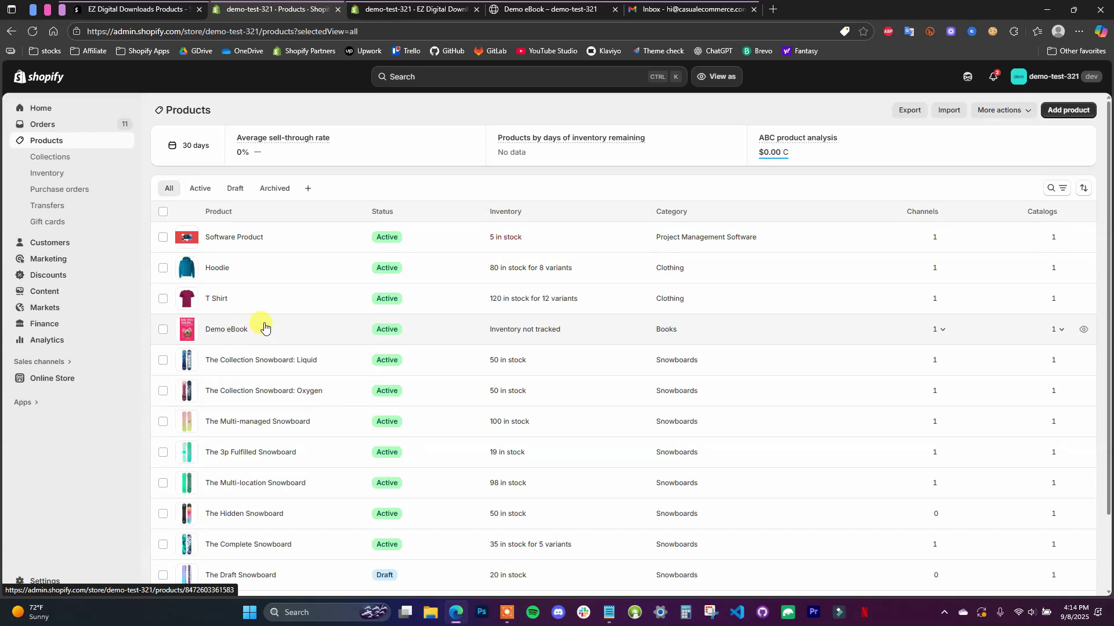
left_click(225, 327)
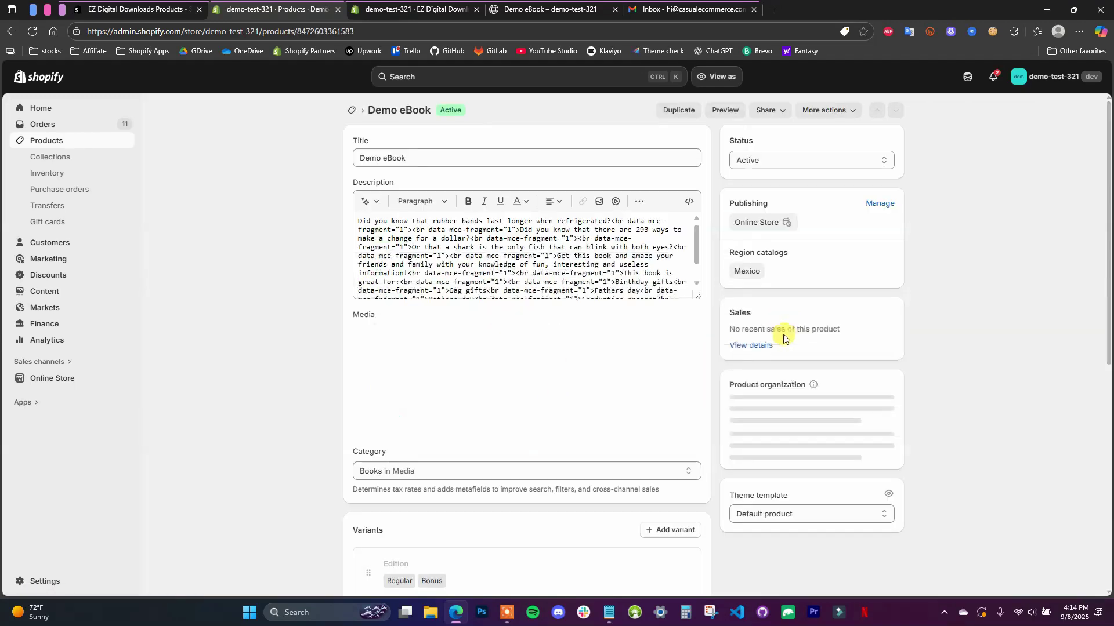
scroll(522, 358, "down", 4)
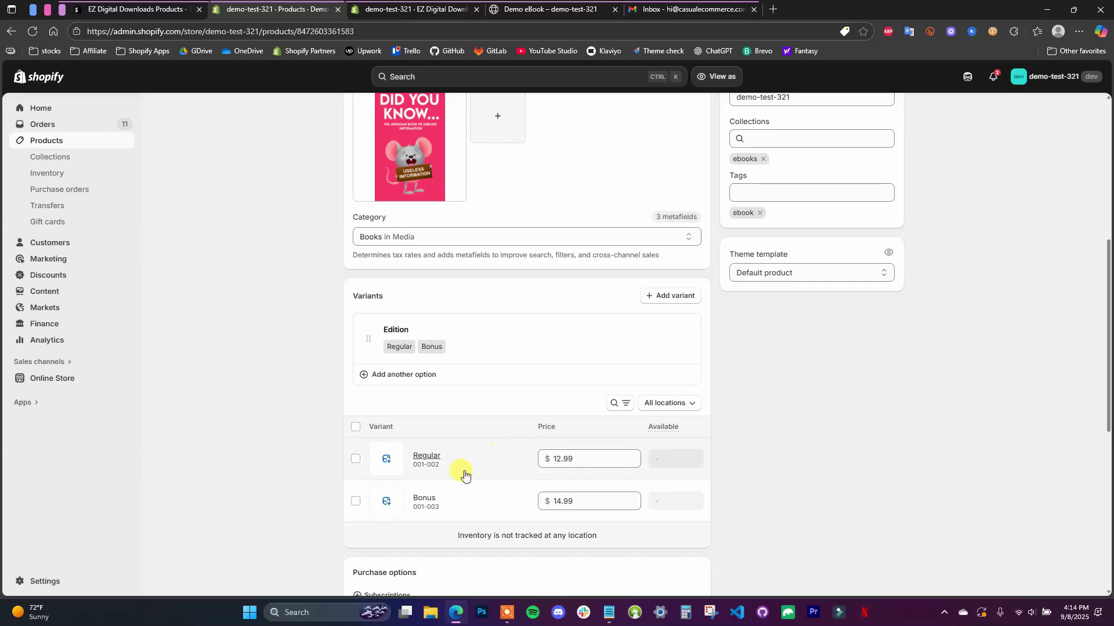
left_click(427, 455)
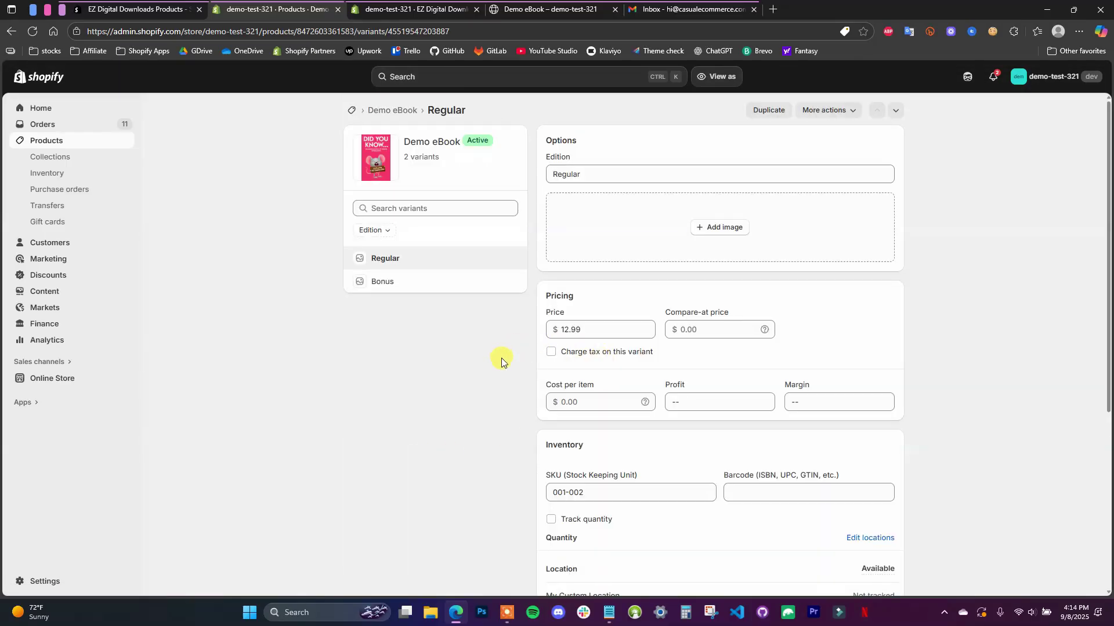
scroll(502, 361, "down", 5)
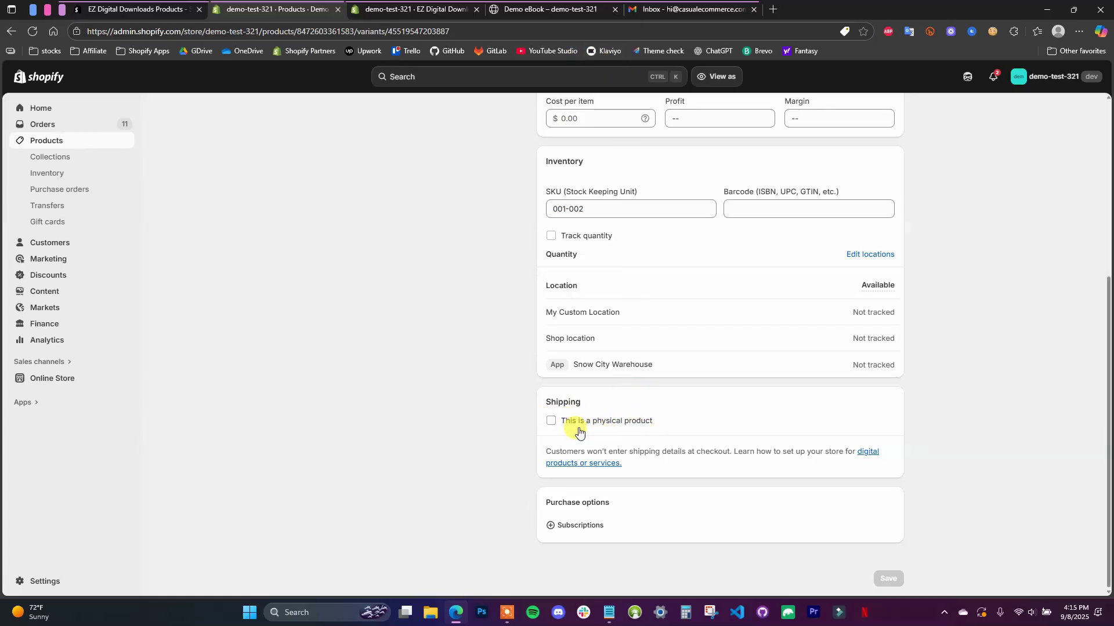
Check the Bonus variant's physical product setting, and return to the unsaved Ebook digital product
scroll(545, 313, "up", 10)
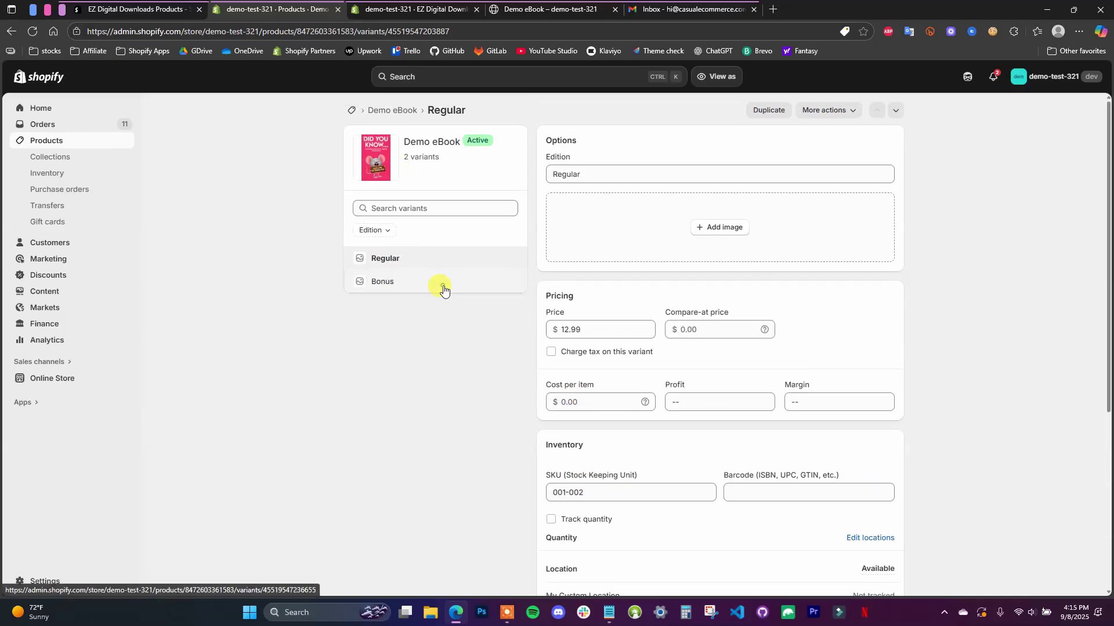
left_click(464, 296)
scroll(638, 406, "down", 5)
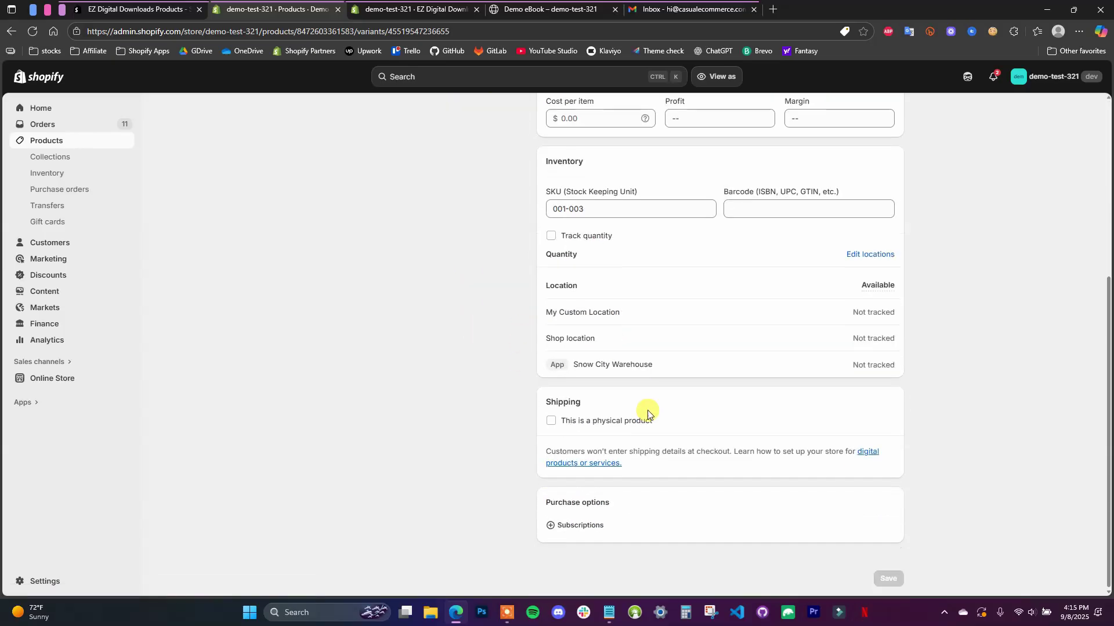
scroll(510, 325, "up", 5)
key("ctrl+Tab")
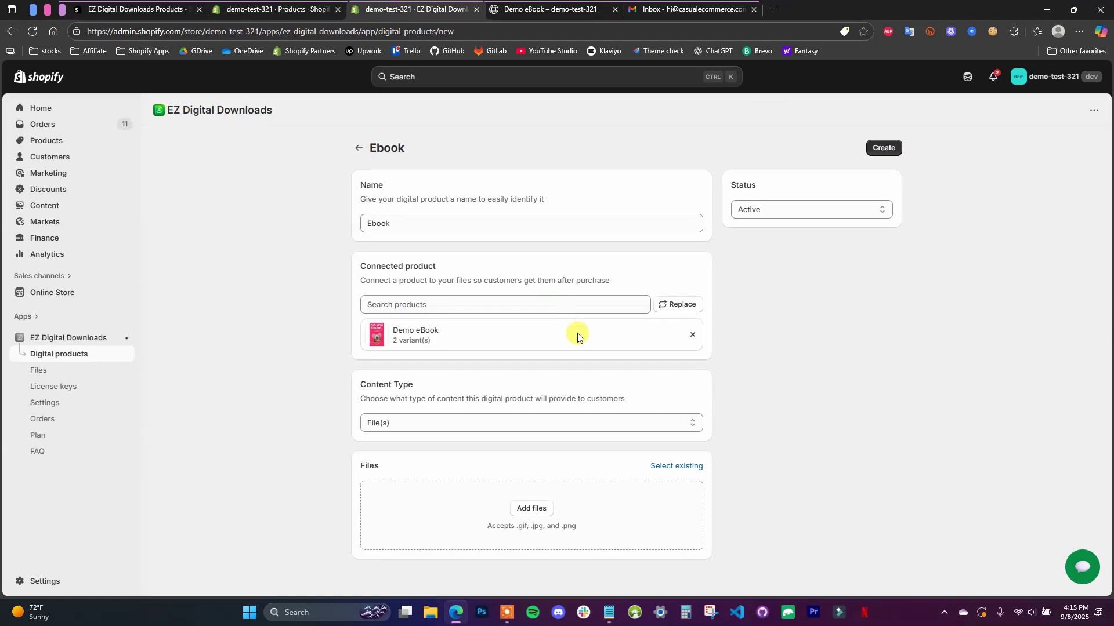
Keep the content type as File(s), upload software.png as the deliverable, and create the digital product
left_click(398, 428)
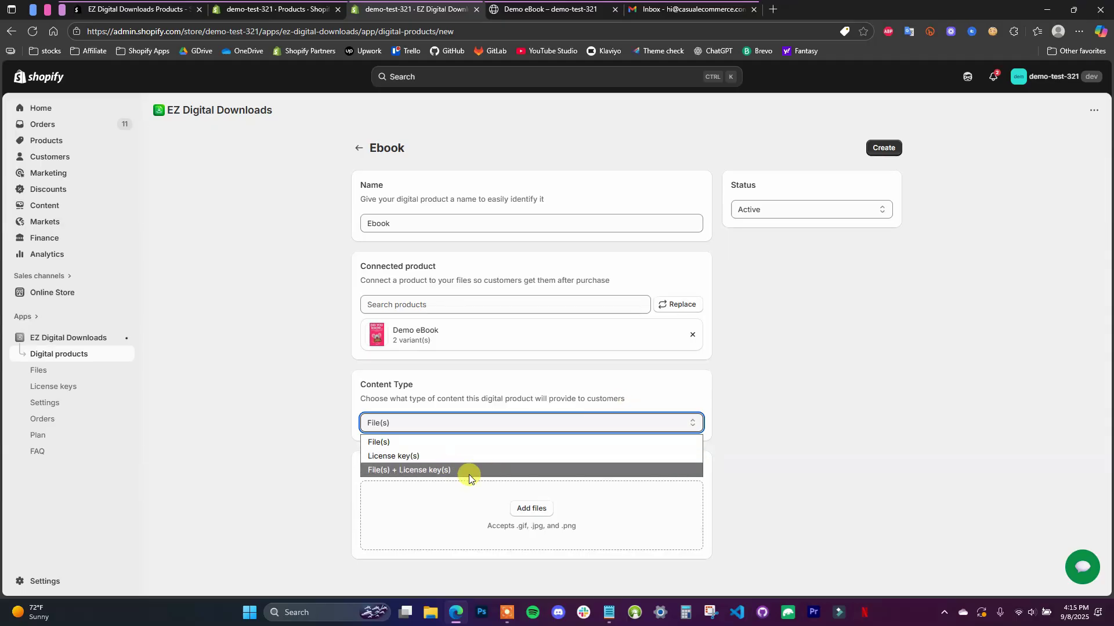
left_click(770, 433)
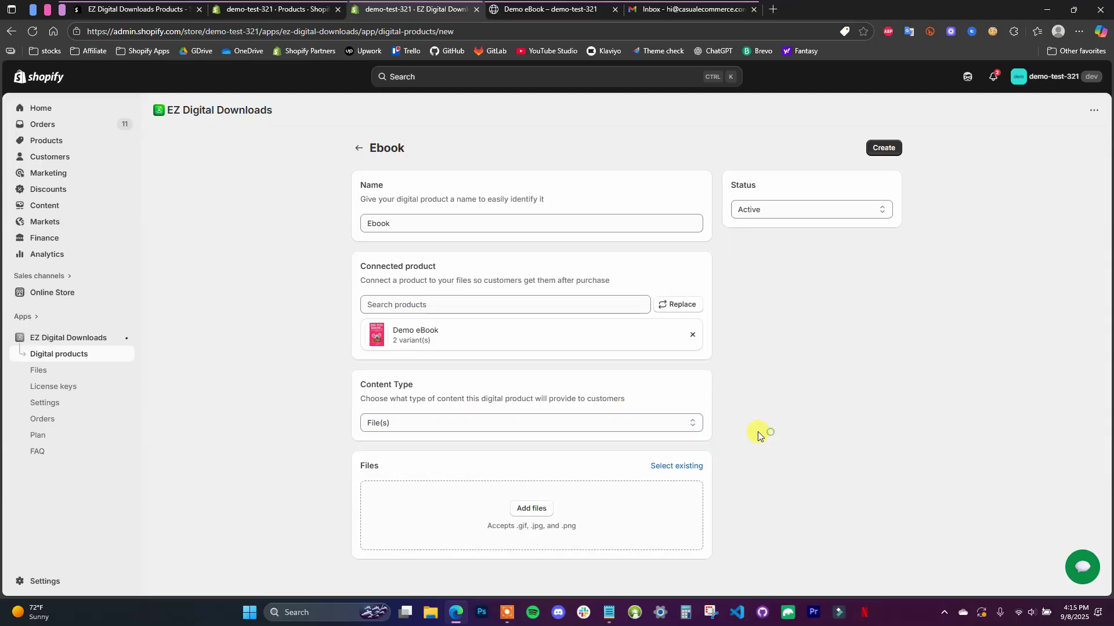
left_click(544, 513)
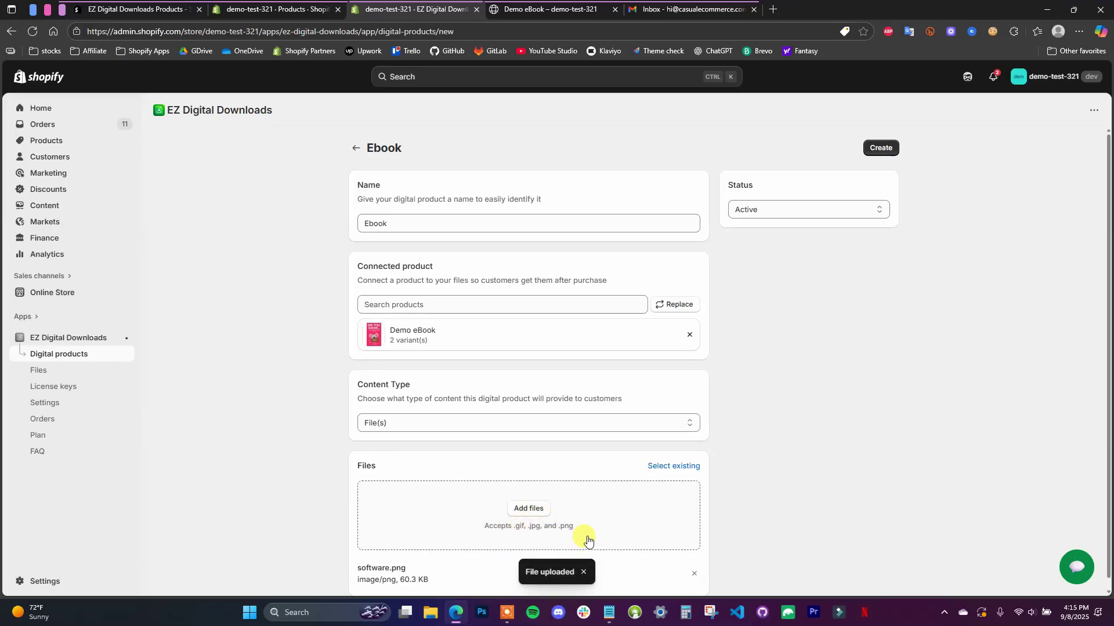
scroll(754, 394, "down", 1)
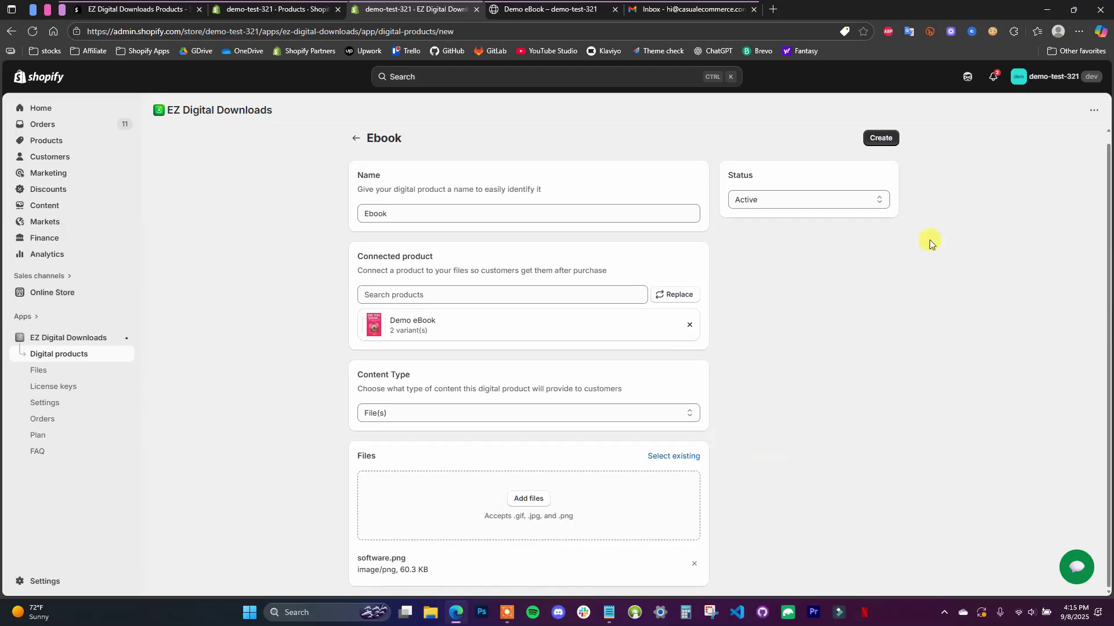
left_click(890, 145)
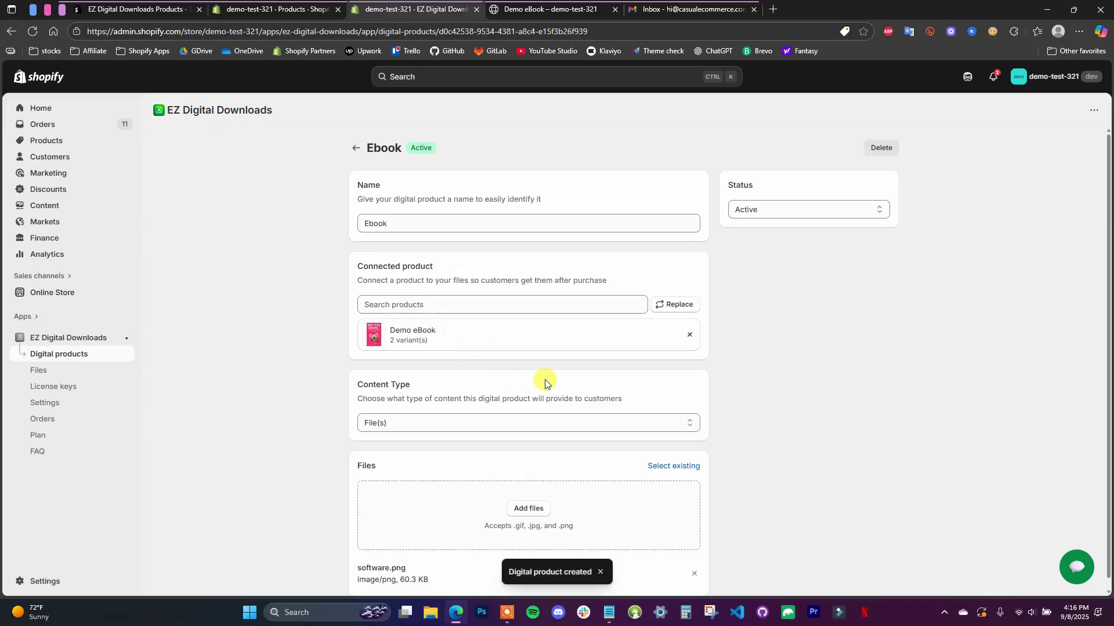
Add the Regular edition of Demo eBook to the cart on its storefront page and proceed to checkout
left_click(255, 9)
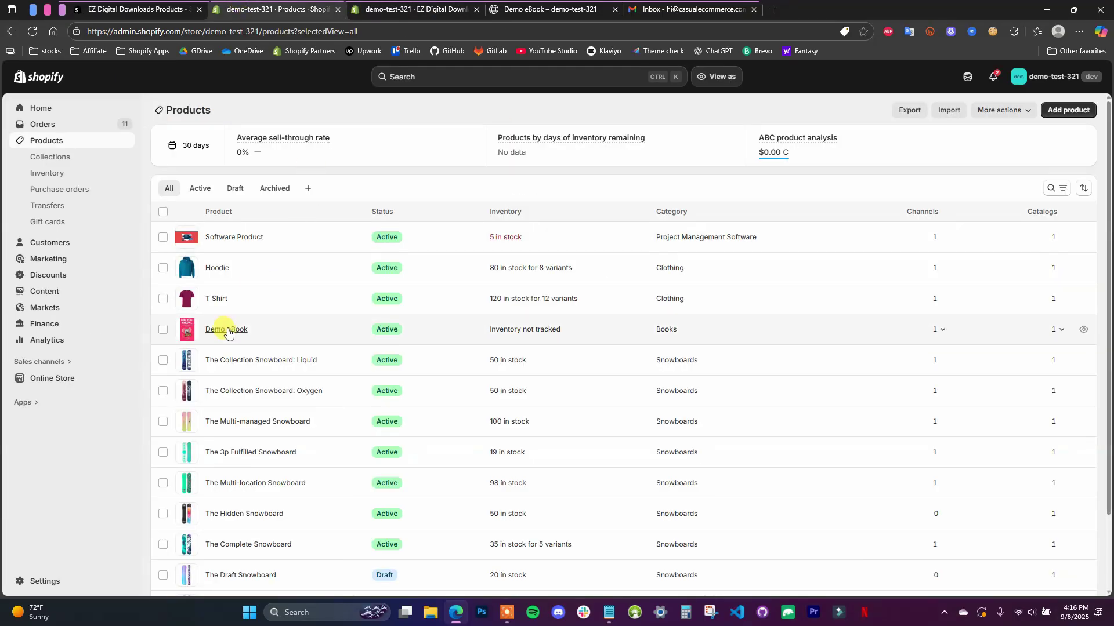
left_click(412, 8)
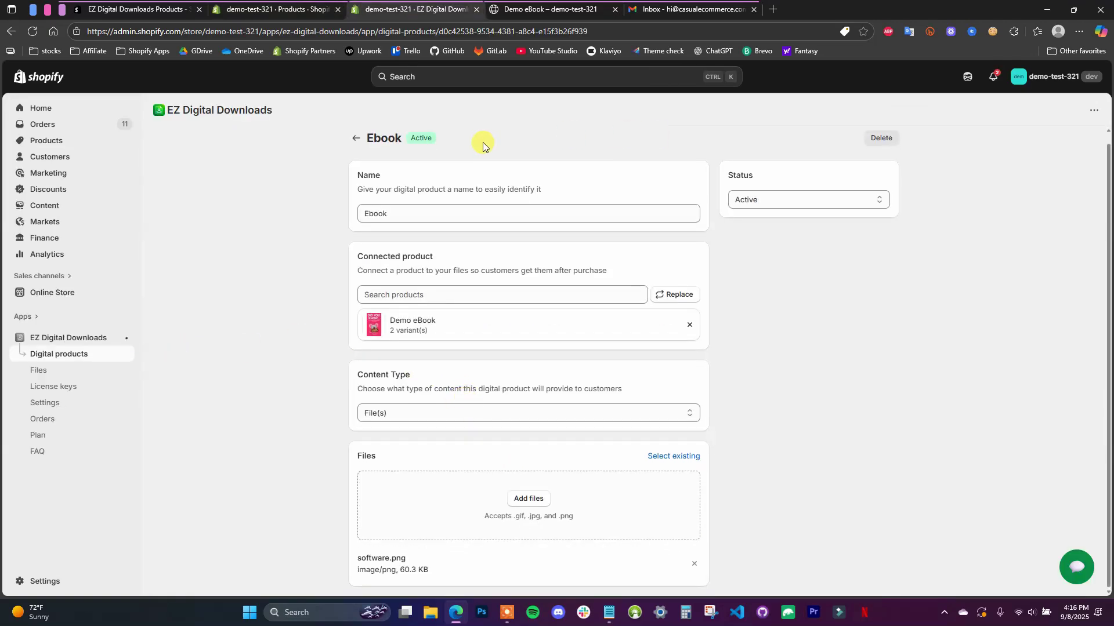
left_click(530, 8)
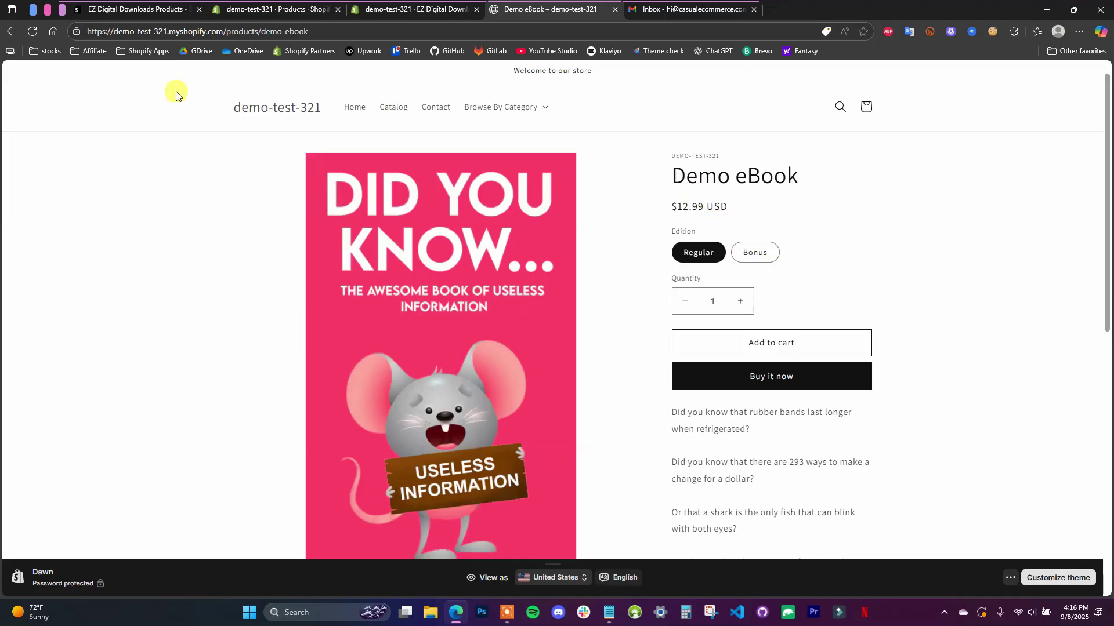
left_click(801, 353)
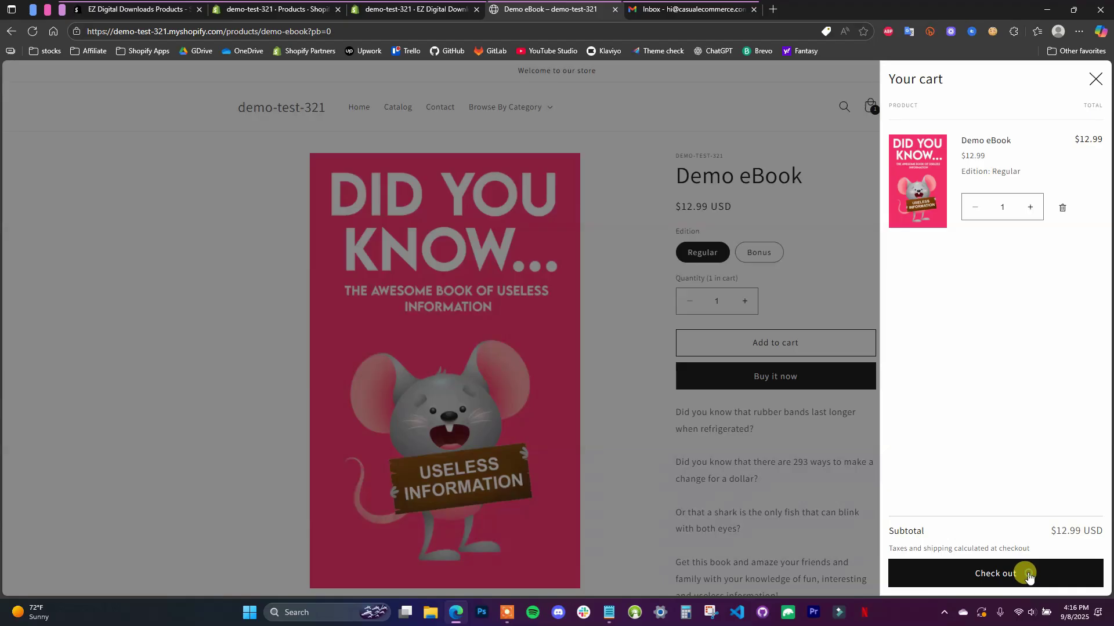
left_click(1029, 574)
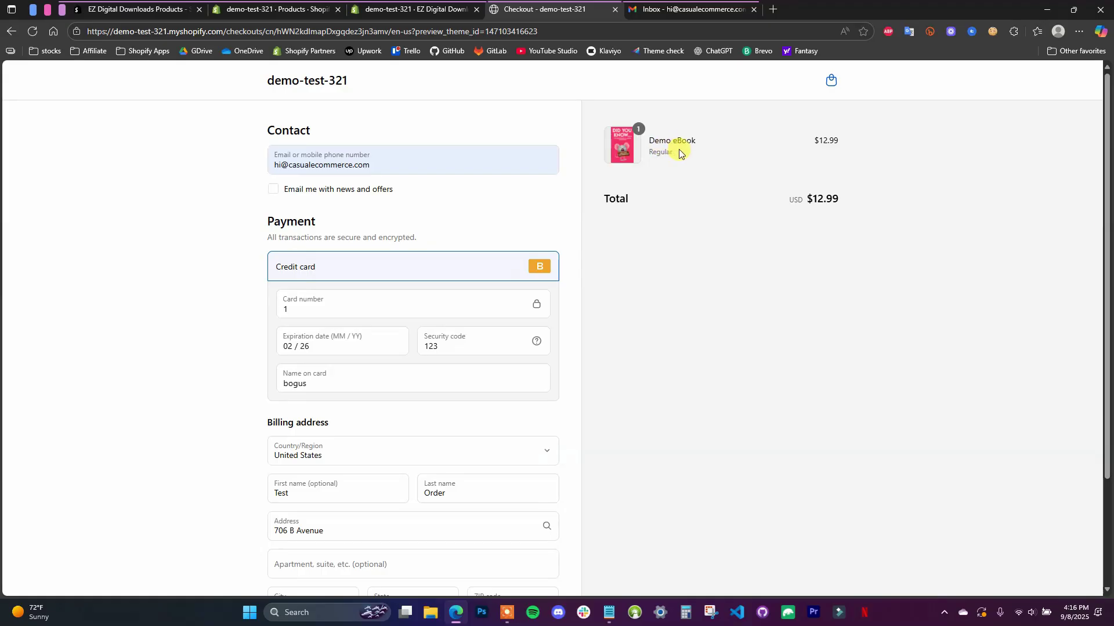
Place the test order with the prefilled checkout details and open the download page from the order email
scroll(653, 228, "down", 2)
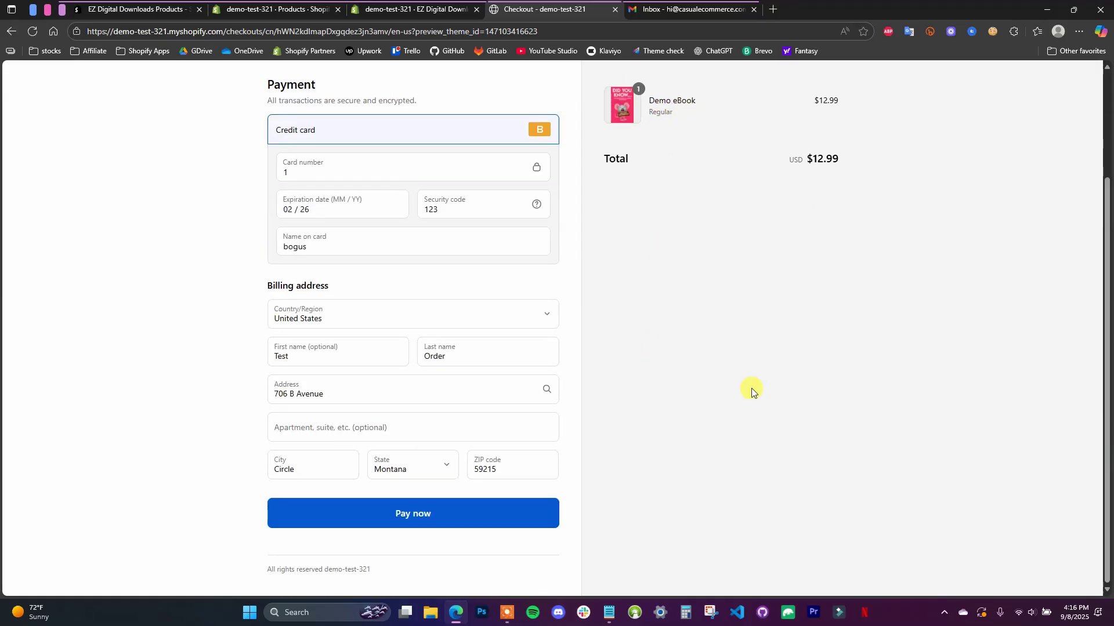
scroll(574, 438, "up", 1)
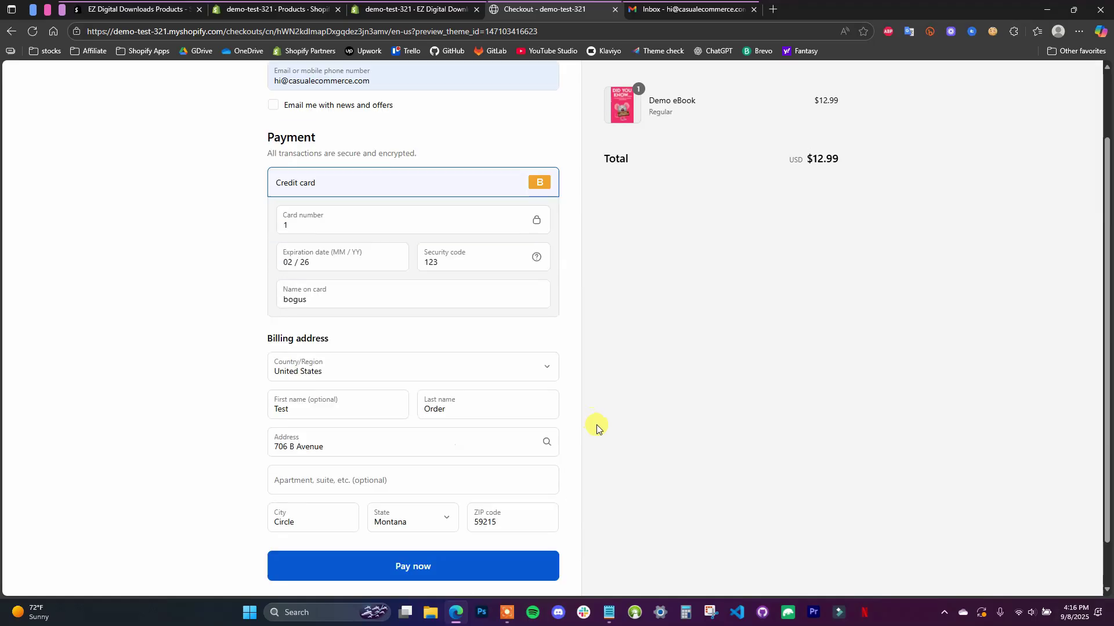
scroll(597, 427, "down", 1)
left_click(502, 524)
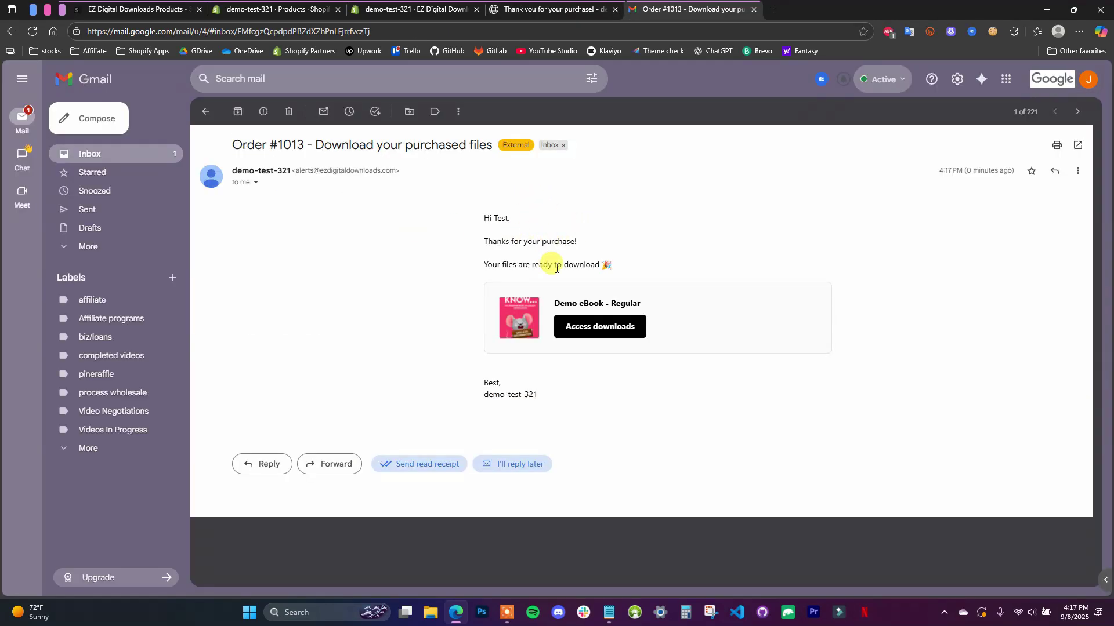
left_click(612, 331)
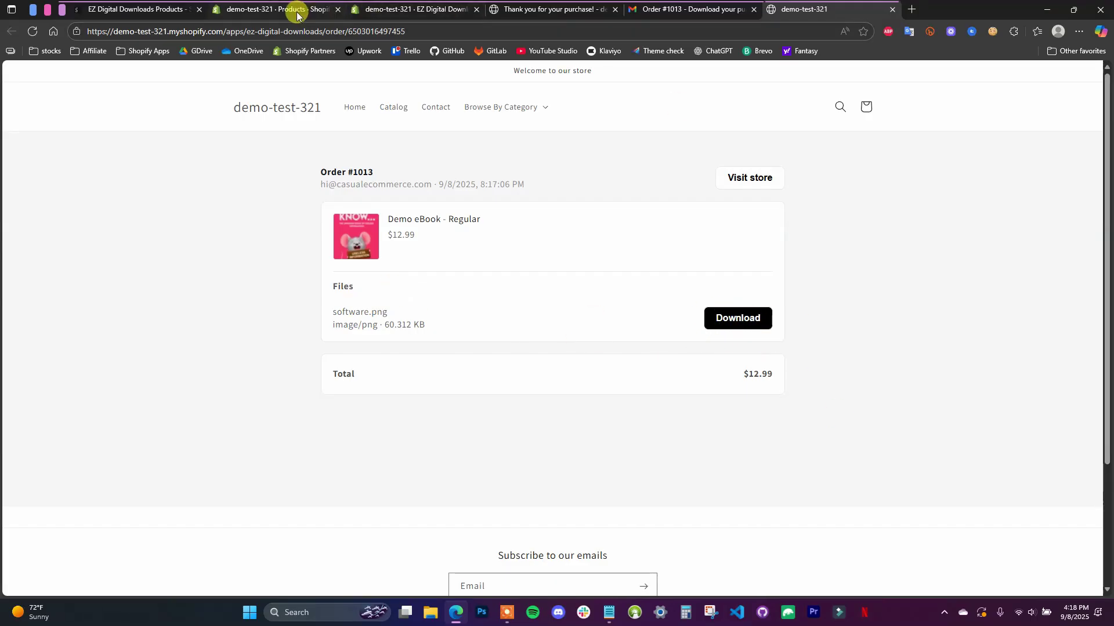
Return to the EZ Digital Downloads app and open its list of digital product orders
left_click(408, 11)
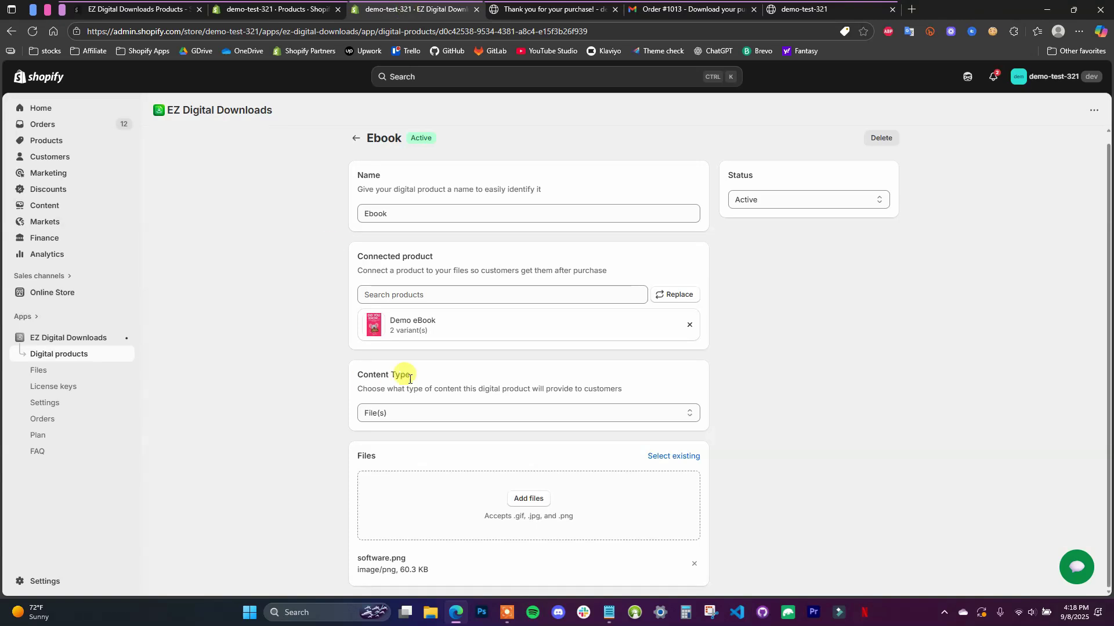
left_click(68, 418)
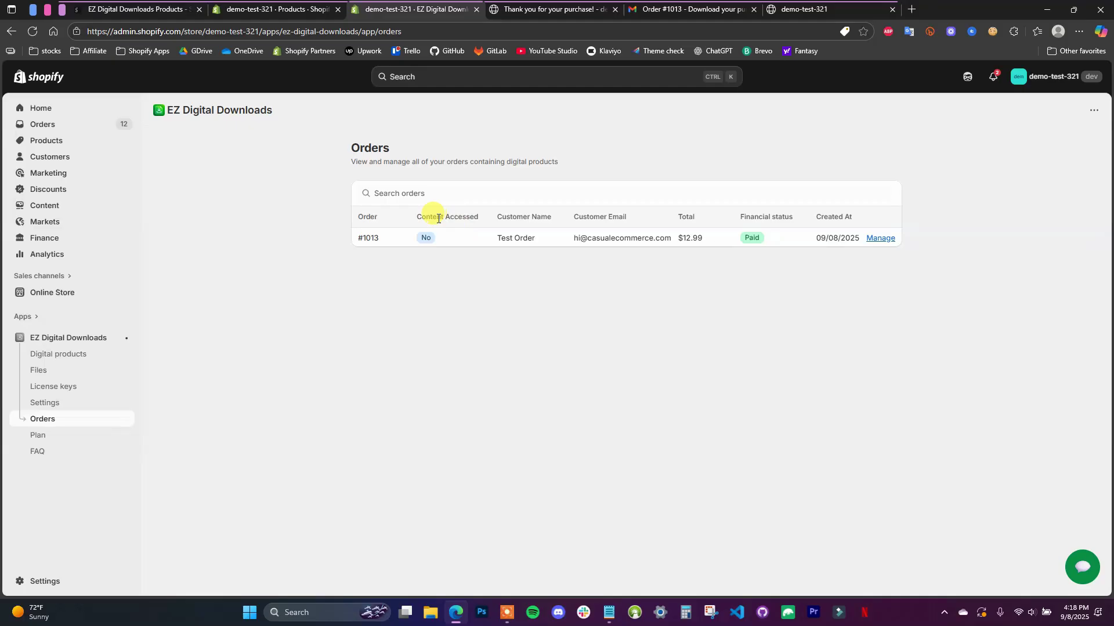
Download software.png from the test order's download page and reload the order list in EZ Digital Downloads
left_click(823, 4)
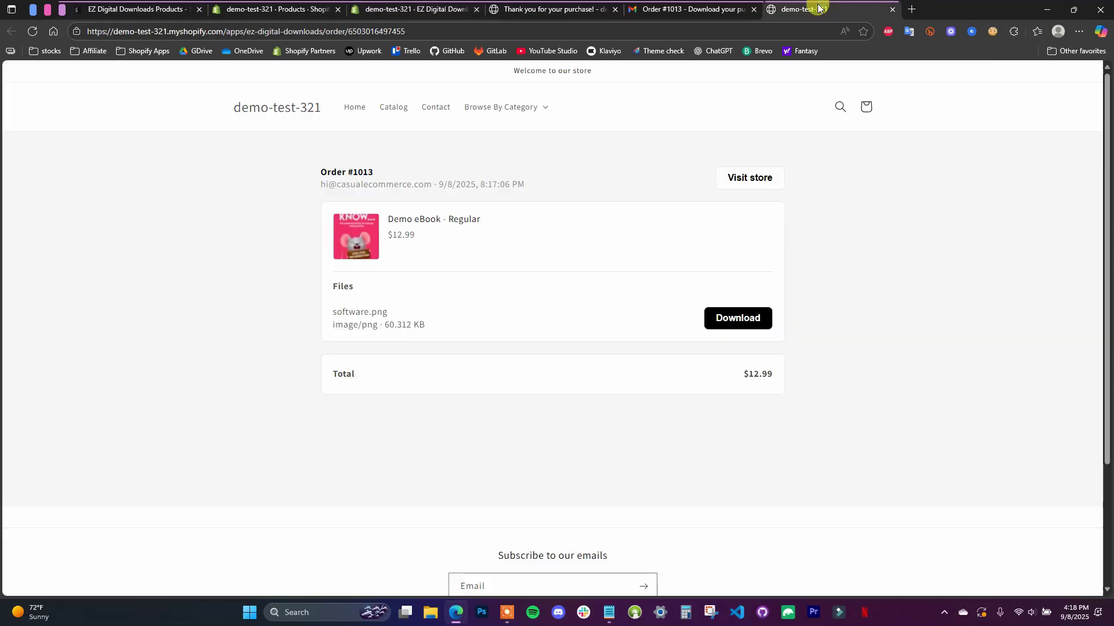
left_click(725, 313)
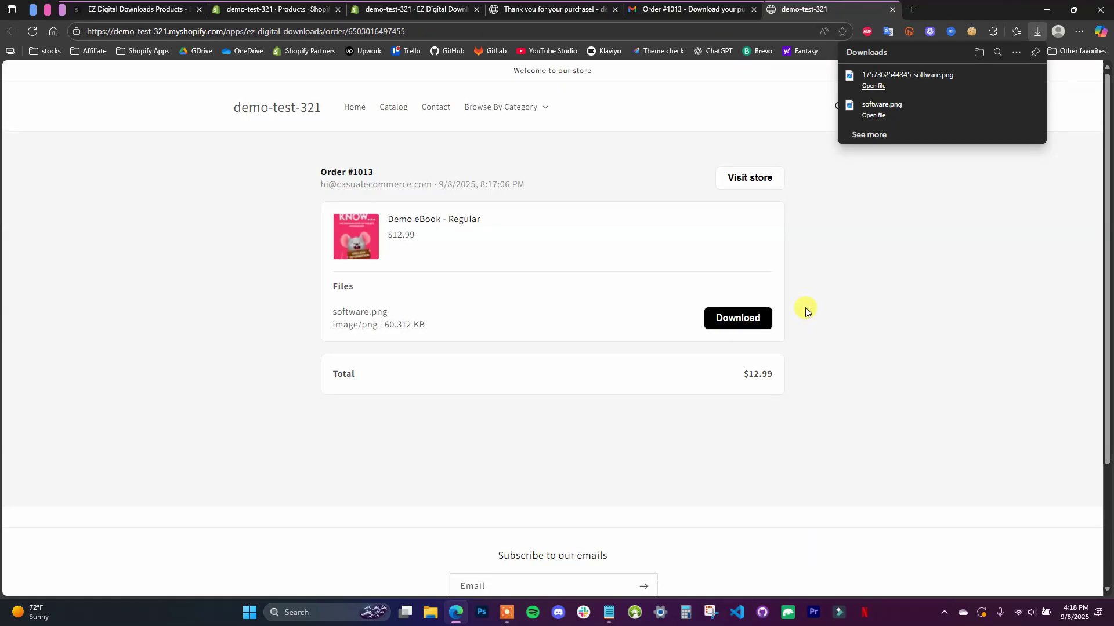
left_click(383, 9)
left_click(33, 32)
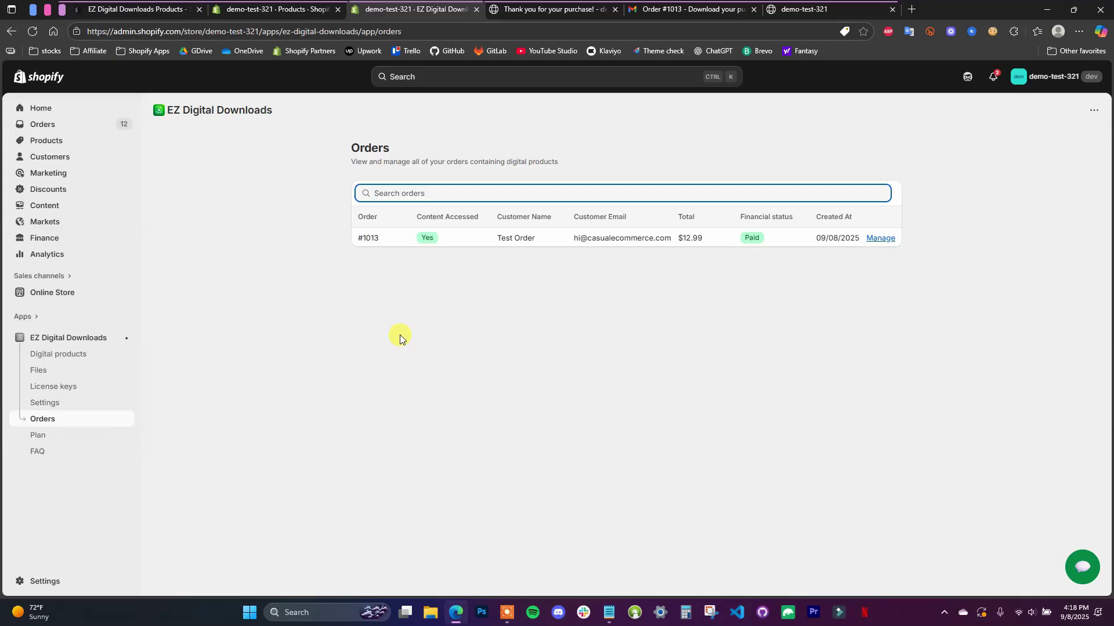
left_click(811, 12)
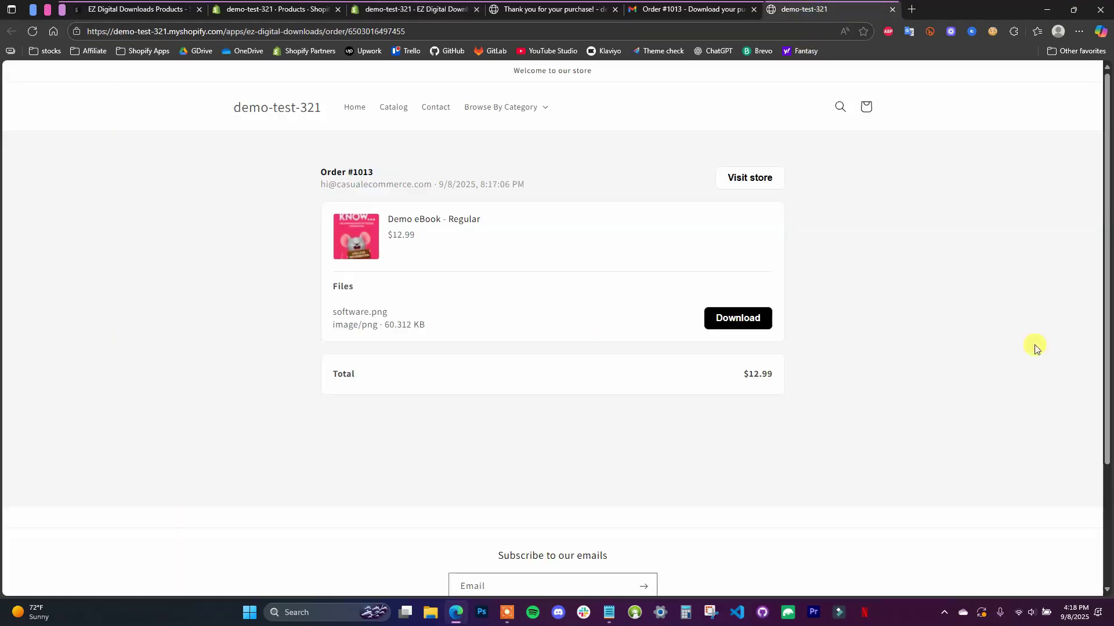
left_click(423, 9)
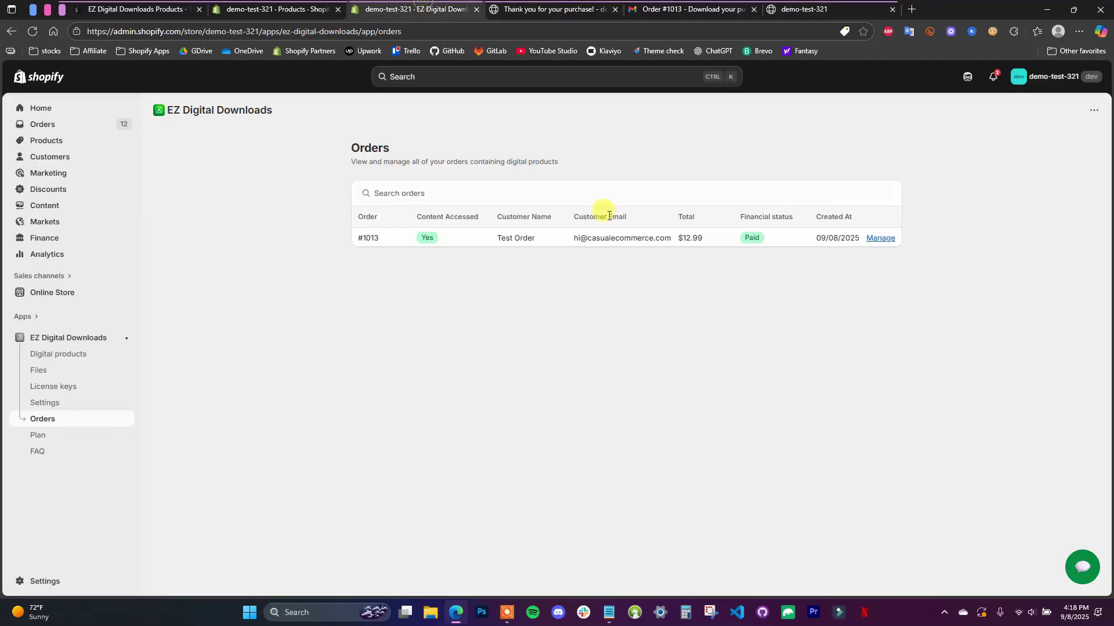
Open the Demo eBook test order for management and review its file download activity in the timeline
left_click(880, 244)
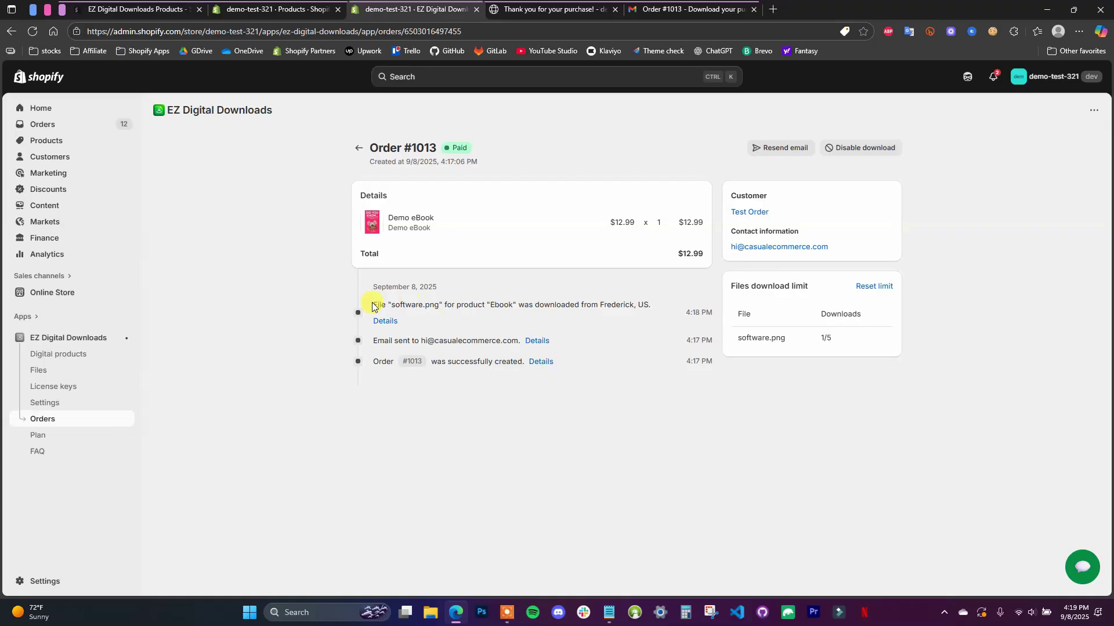
left_click_drag(386, 304, 629, 305)
left_click(592, 322)
Import three license keys, one per line, with the tag testing
left_click(91, 390)
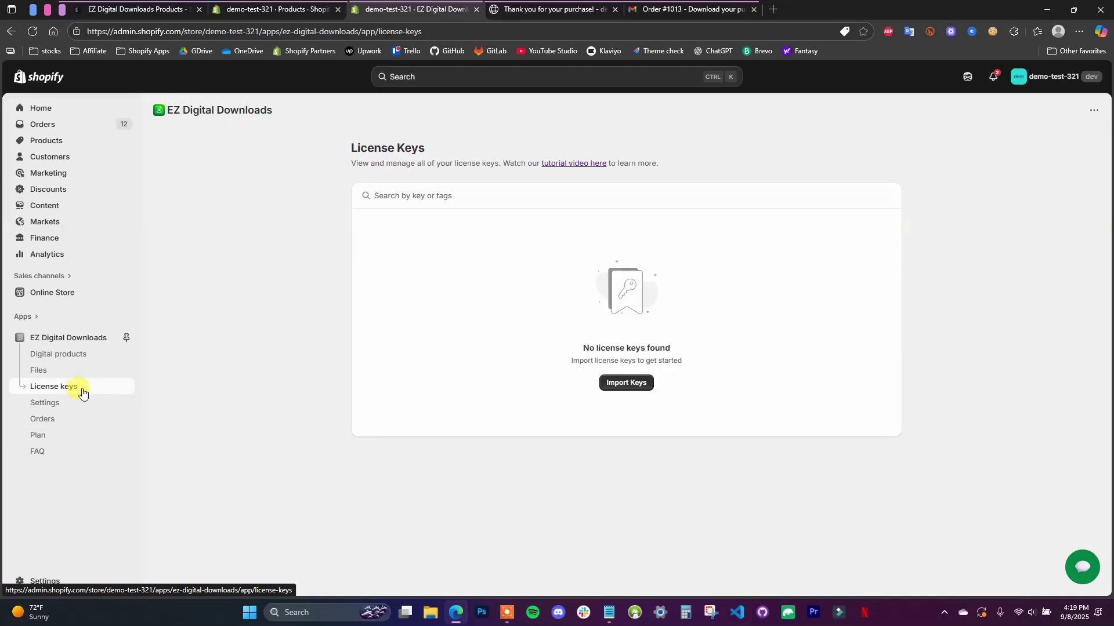
left_click(623, 394)
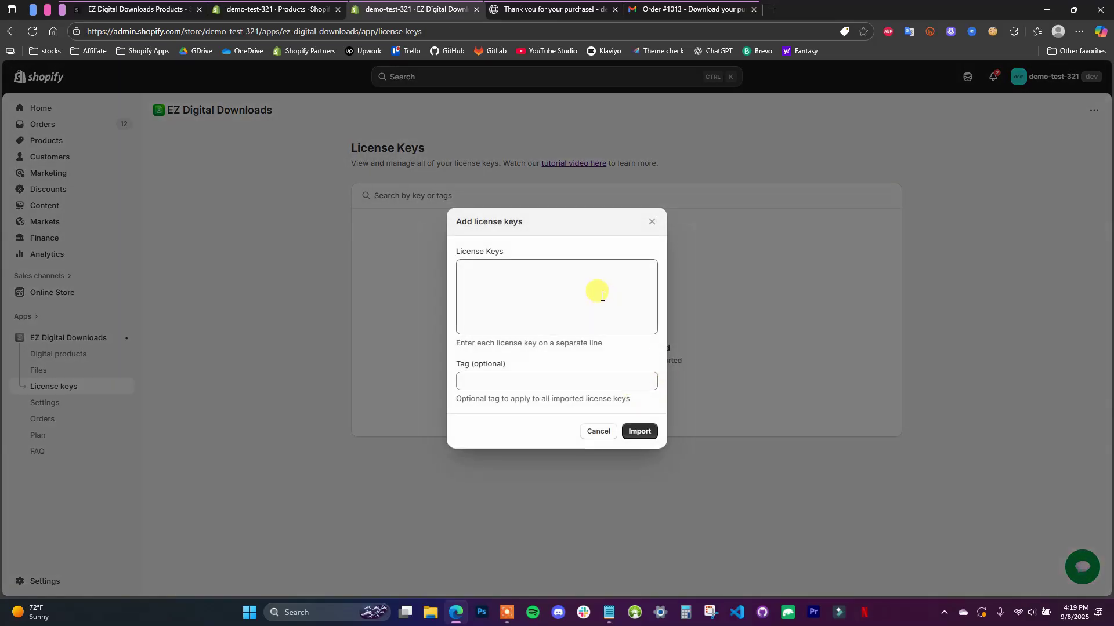
left_click(618, 277)
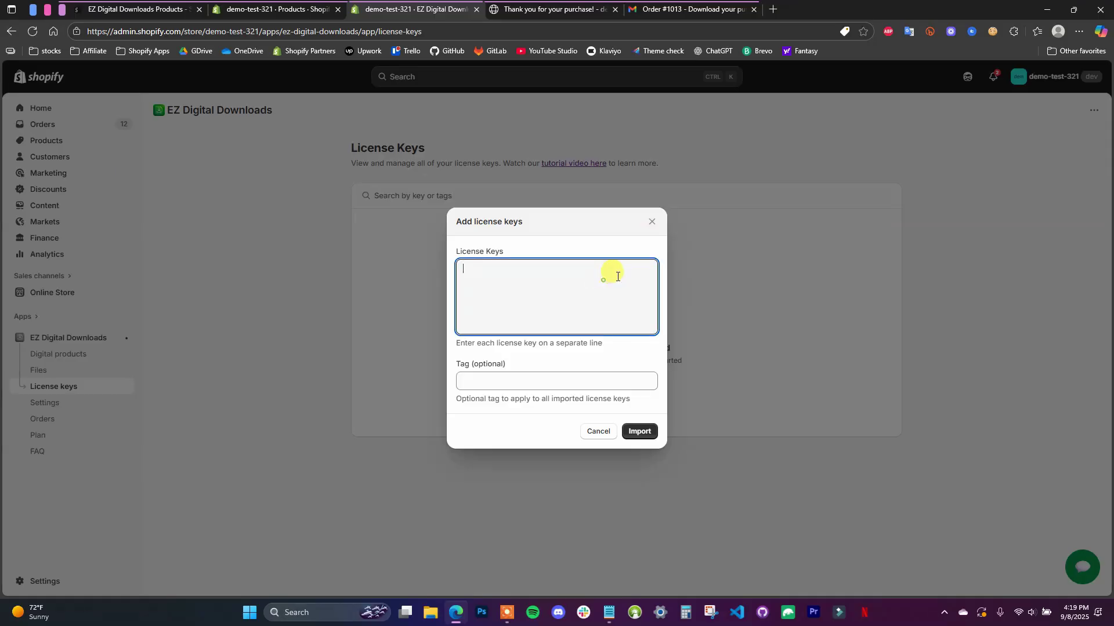
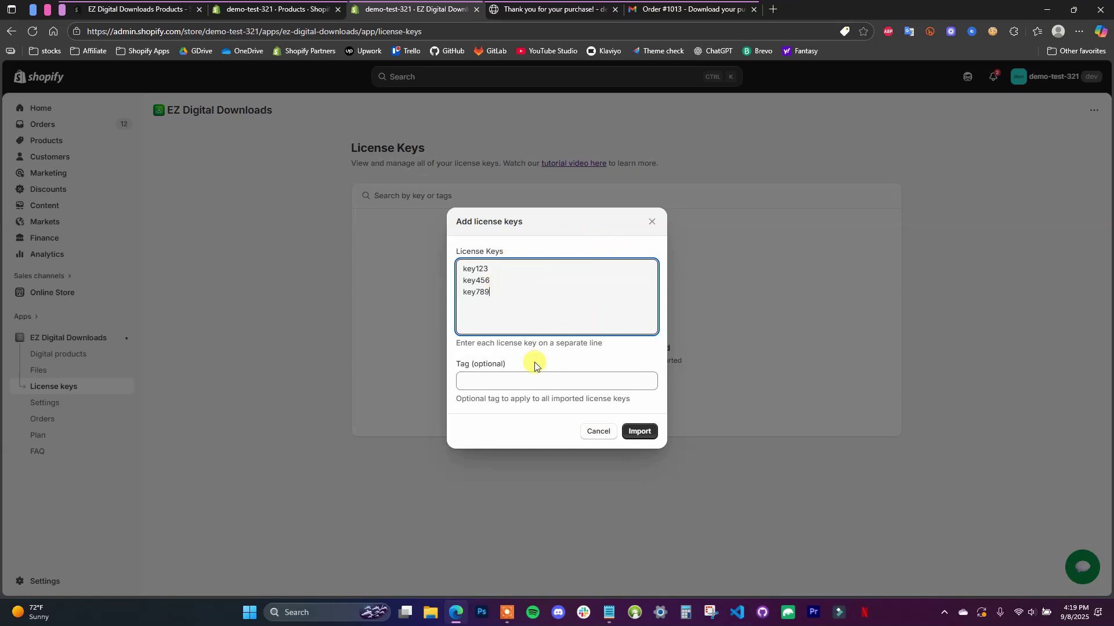
left_click(523, 383)
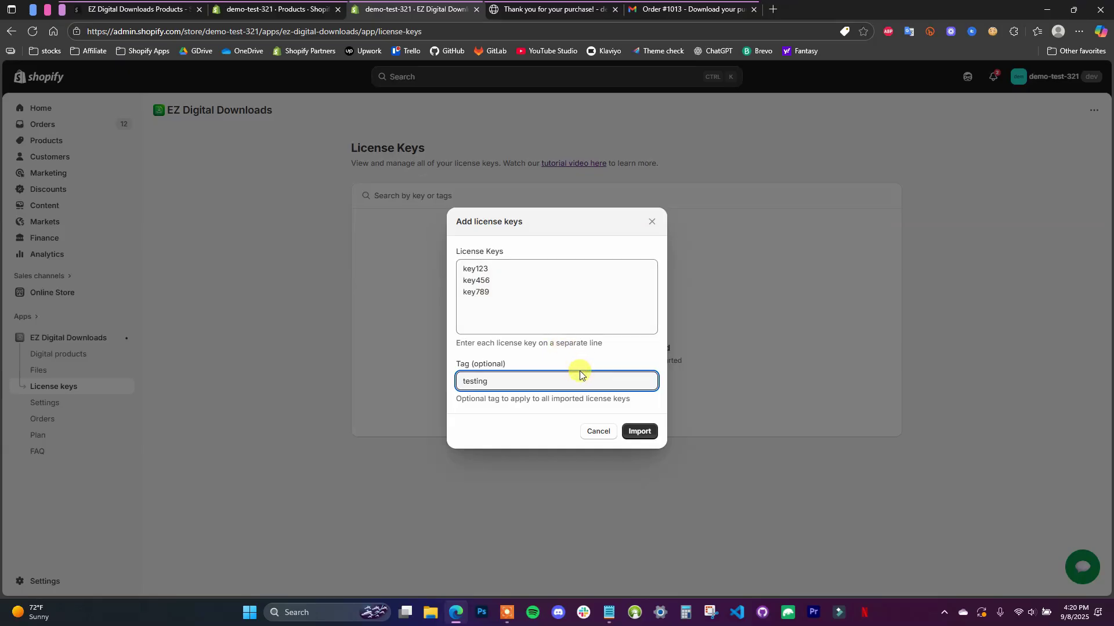
left_click(638, 432)
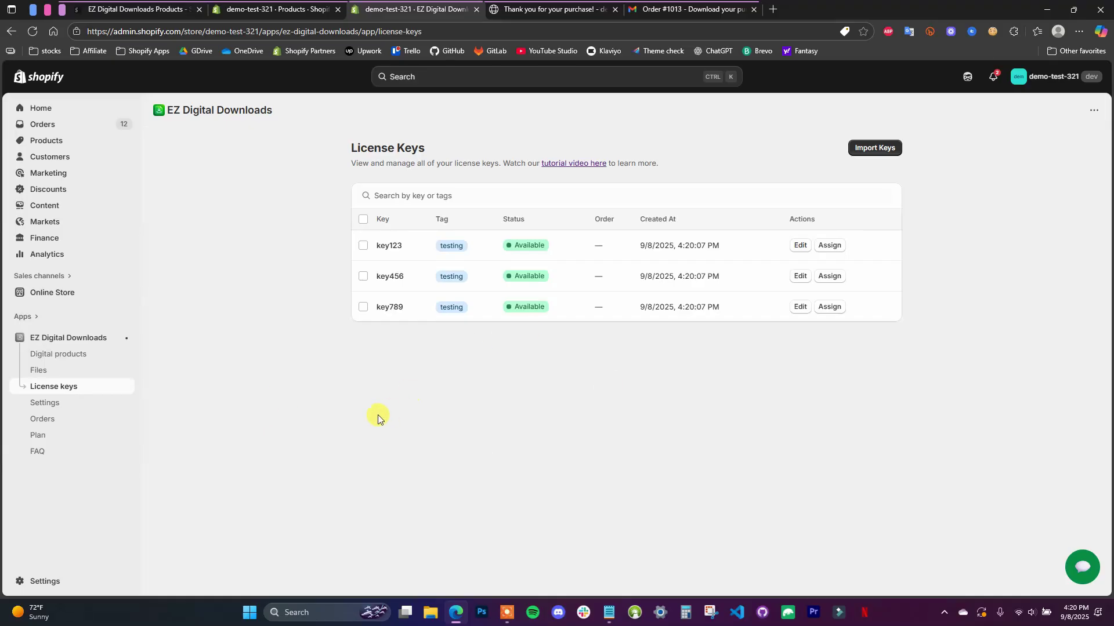
Start a new digital product and name it Software product
left_click(94, 353)
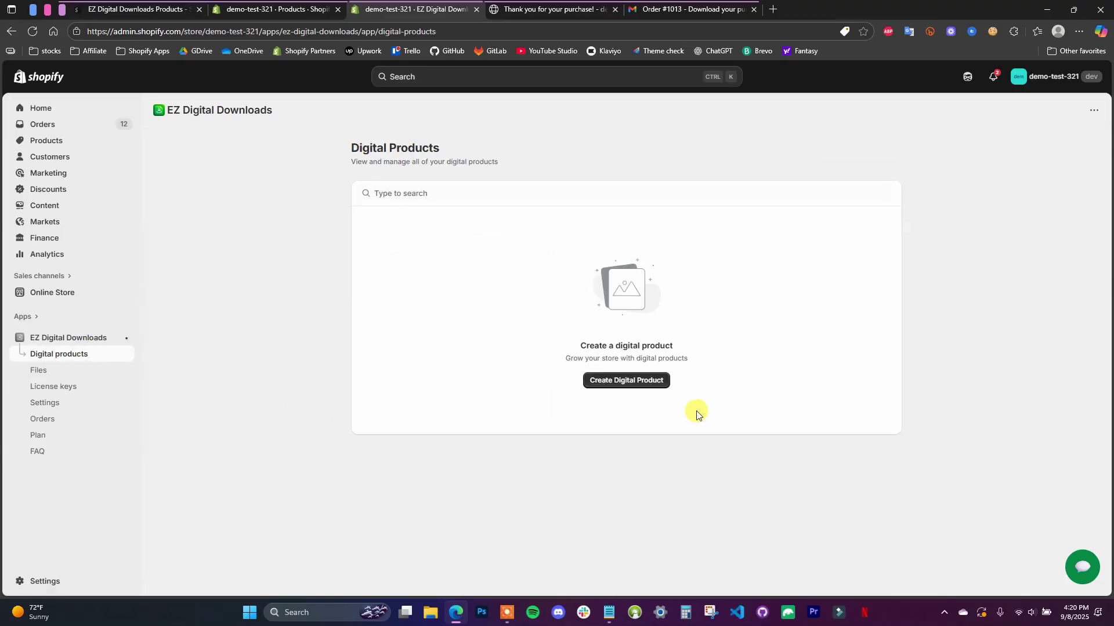
left_click(865, 147)
left_click(372, 223)
key("ctrl+a")
type("Lic")
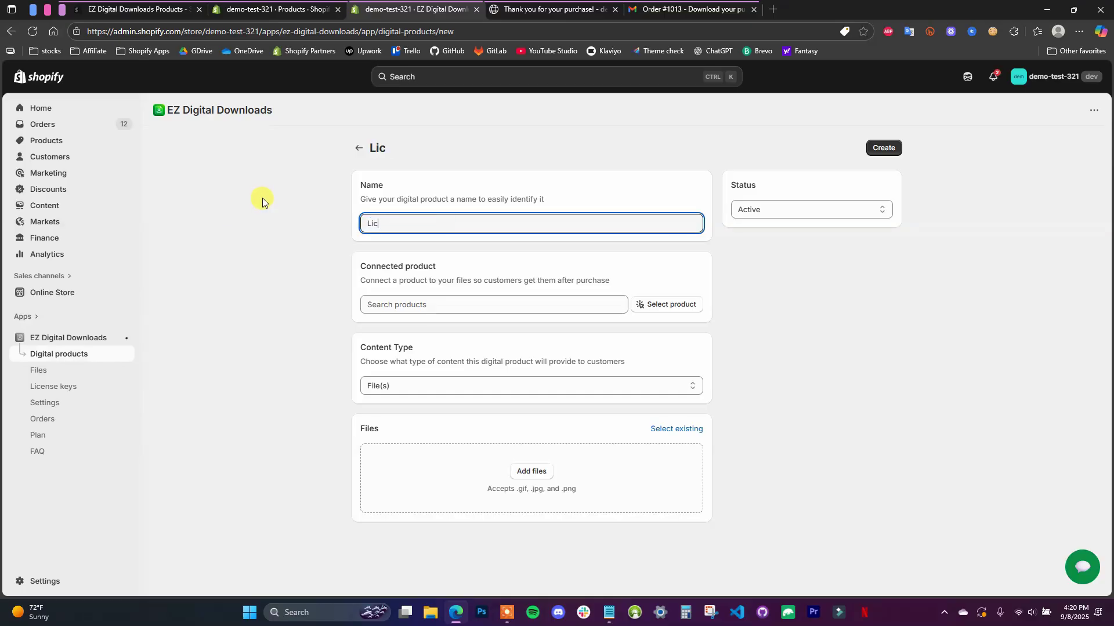
key("BackSpace")
key("BackSpace")
key("BackSpace")
type("Software product")
Connect the store's Software Product to the new digital product
left_click(649, 301)
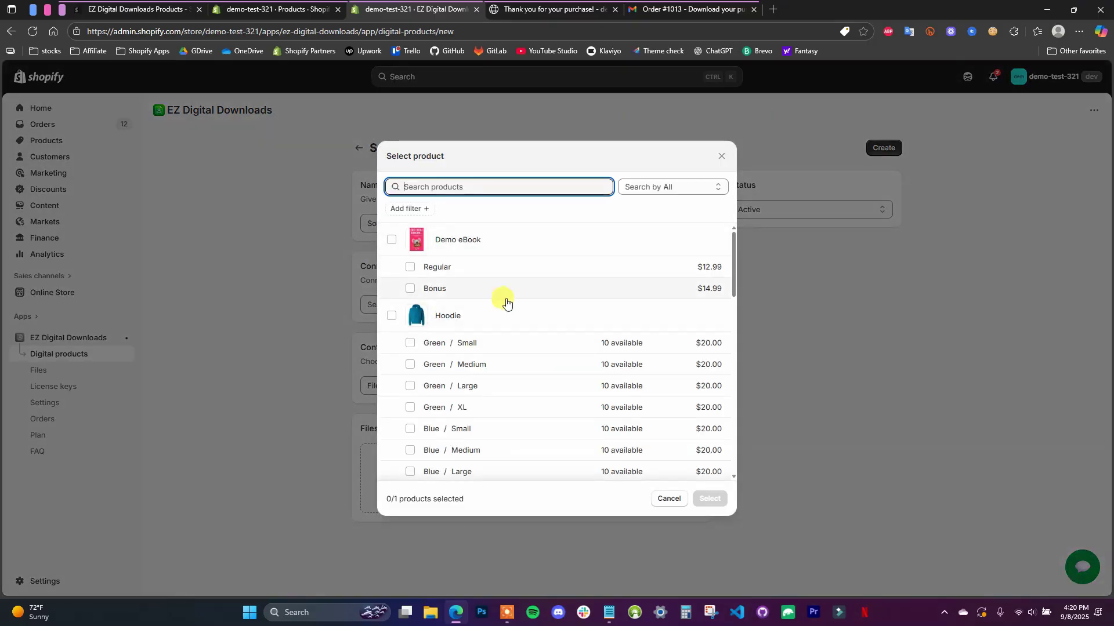
scroll(522, 313, "down", 5)
scroll(552, 328, "down", 5)
scroll(551, 328, "up", 5)
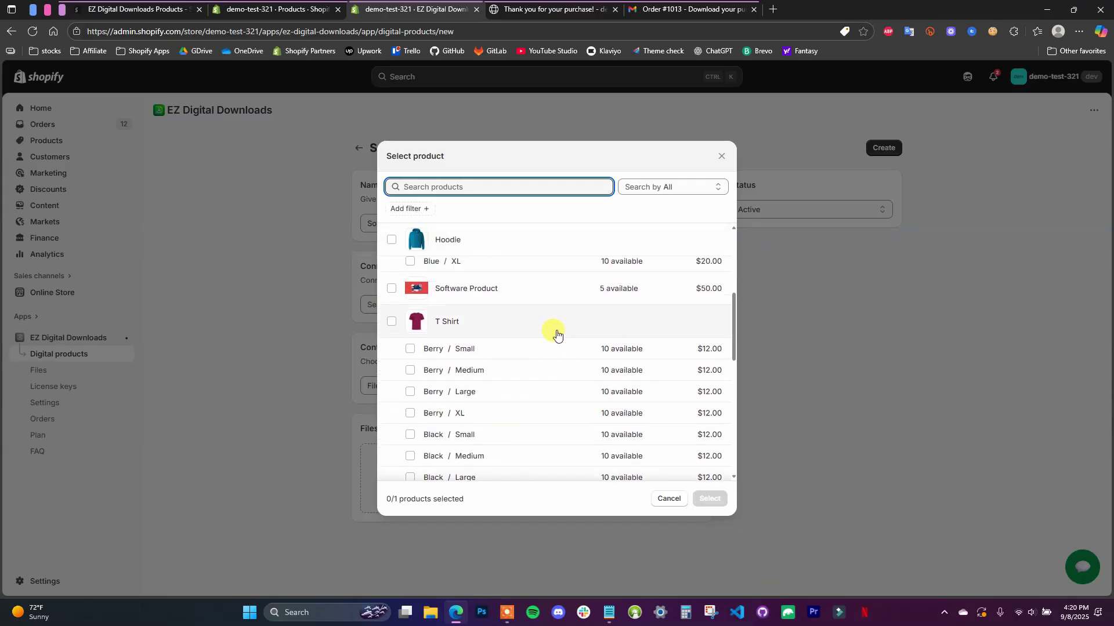
left_click(530, 289)
left_click(709, 498)
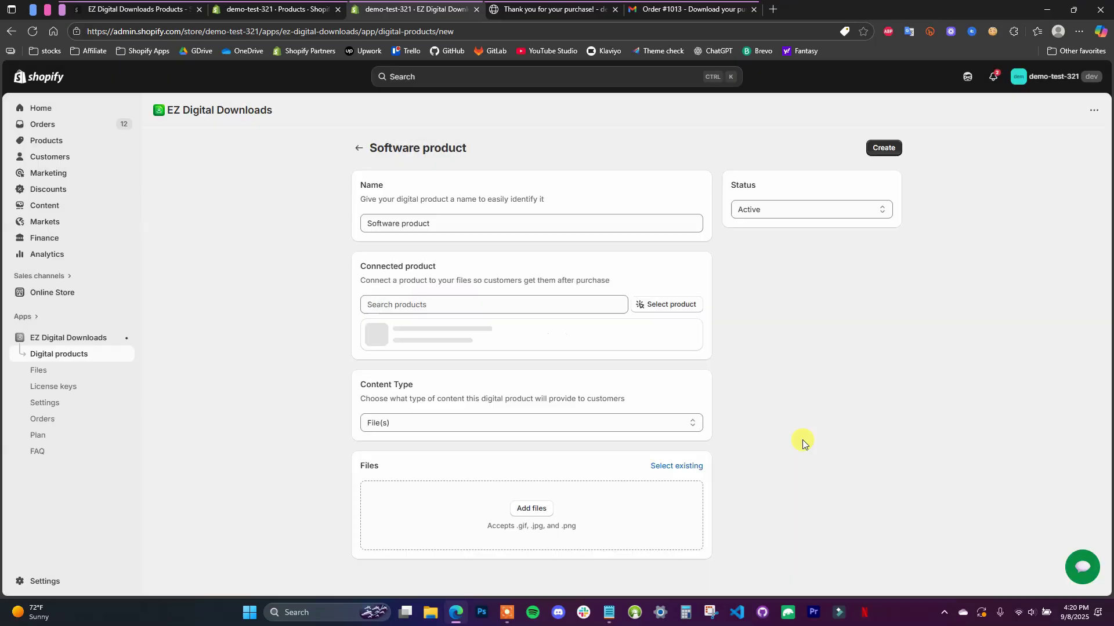
Set the content type to License key(s), add the license key tag testing, and create the digital product
left_click(585, 427)
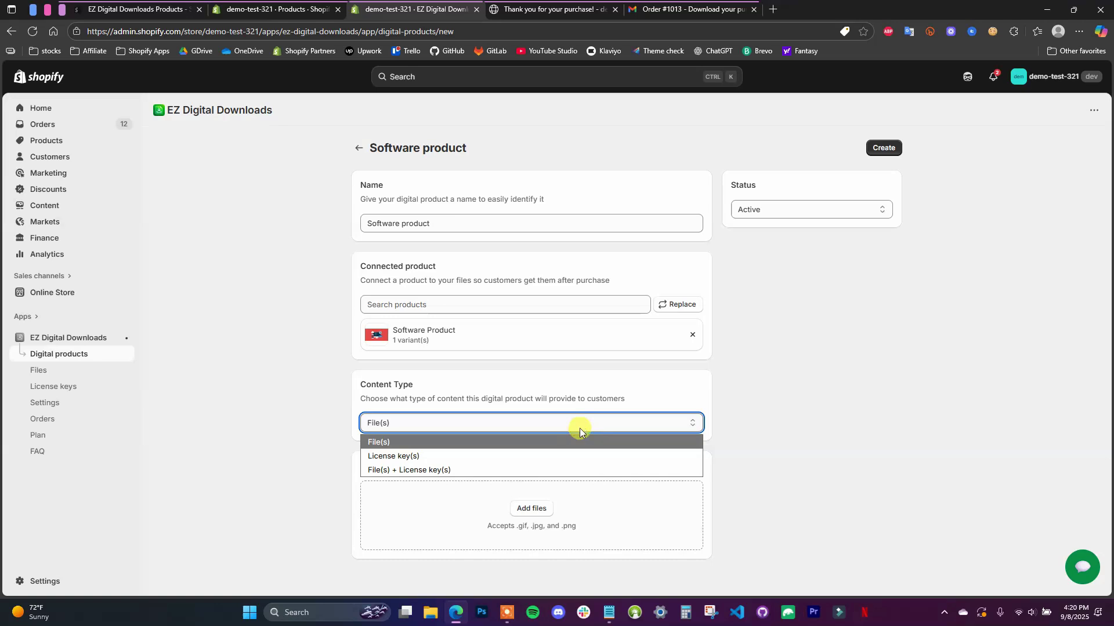
left_click(472, 457)
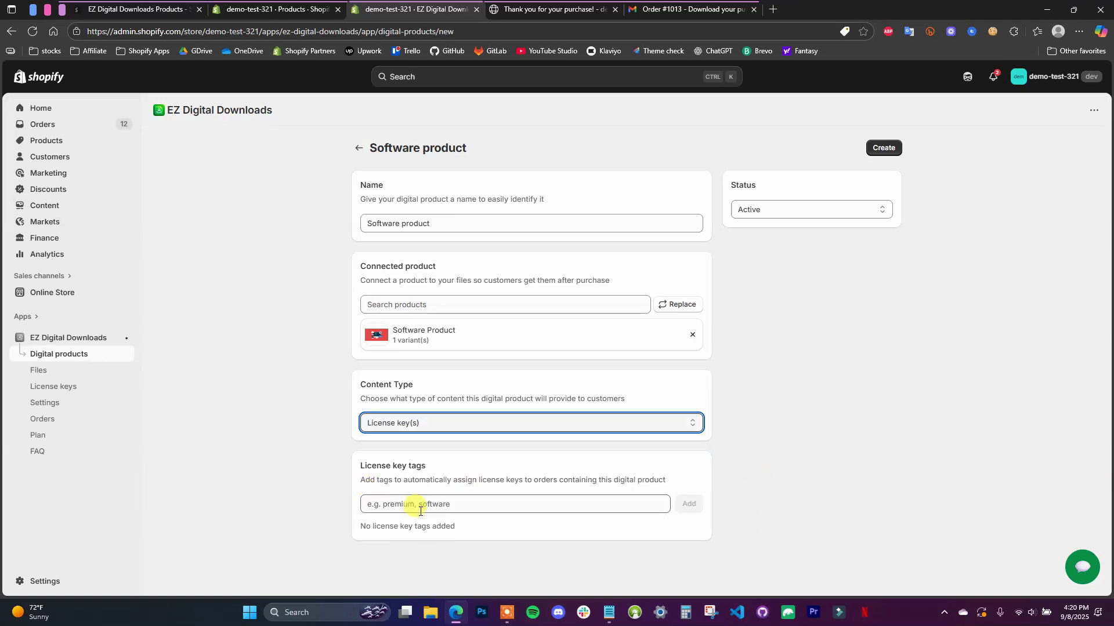
left_click(446, 502)
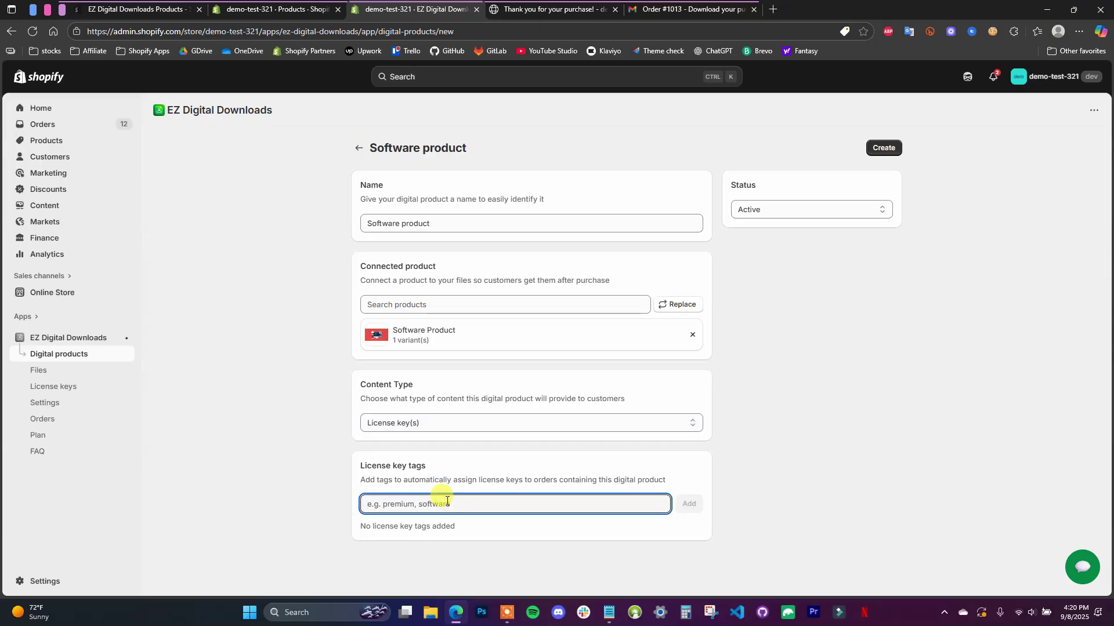
type("testing")
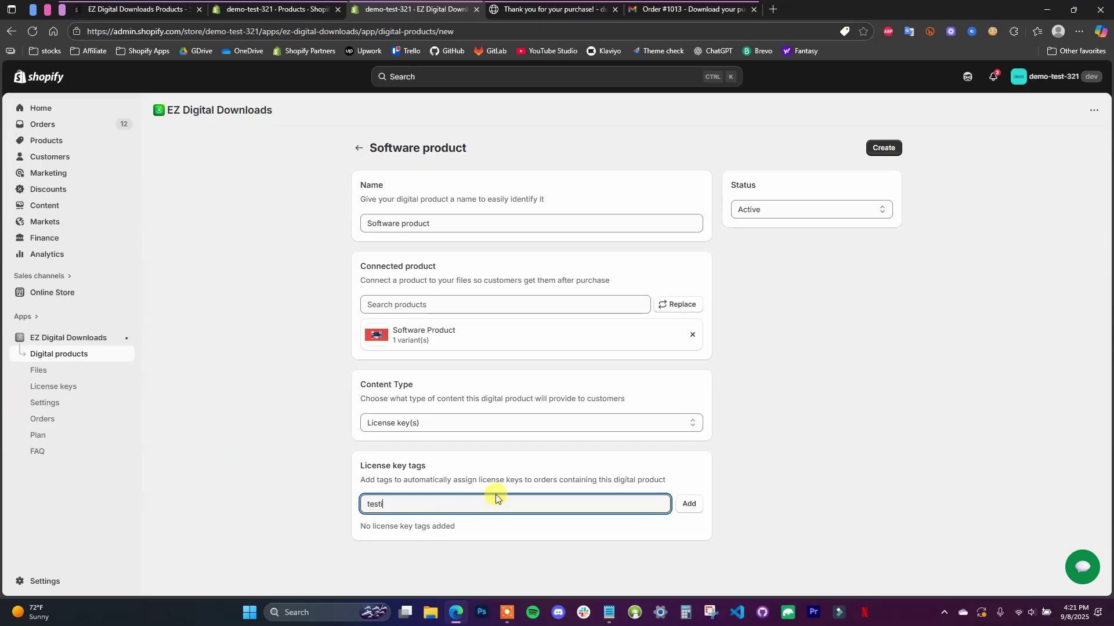
left_click(689, 504)
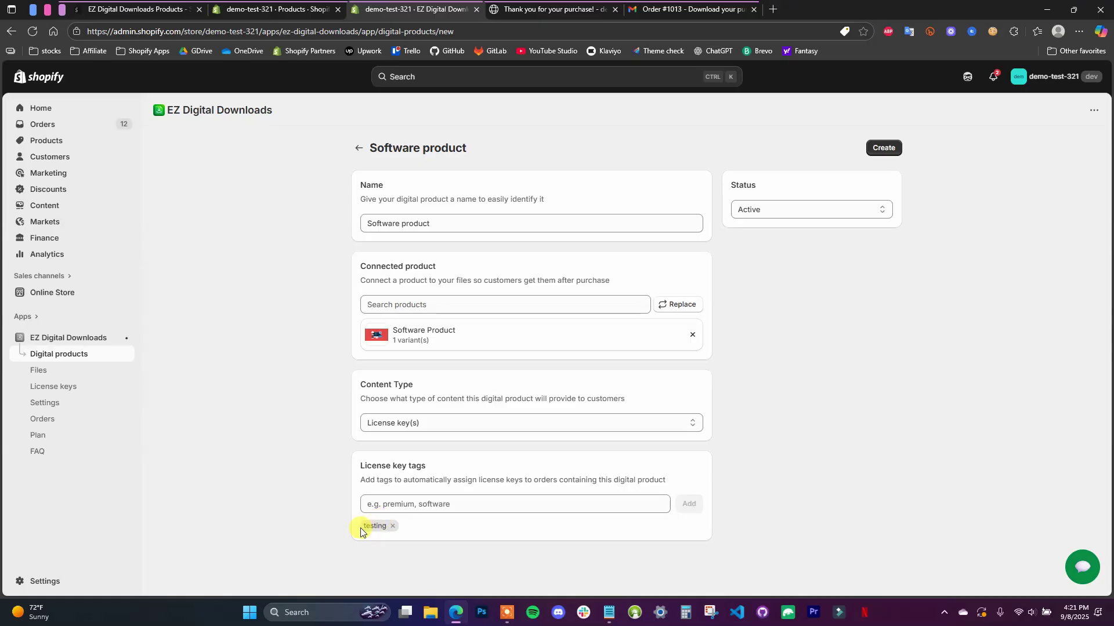
left_click(890, 150)
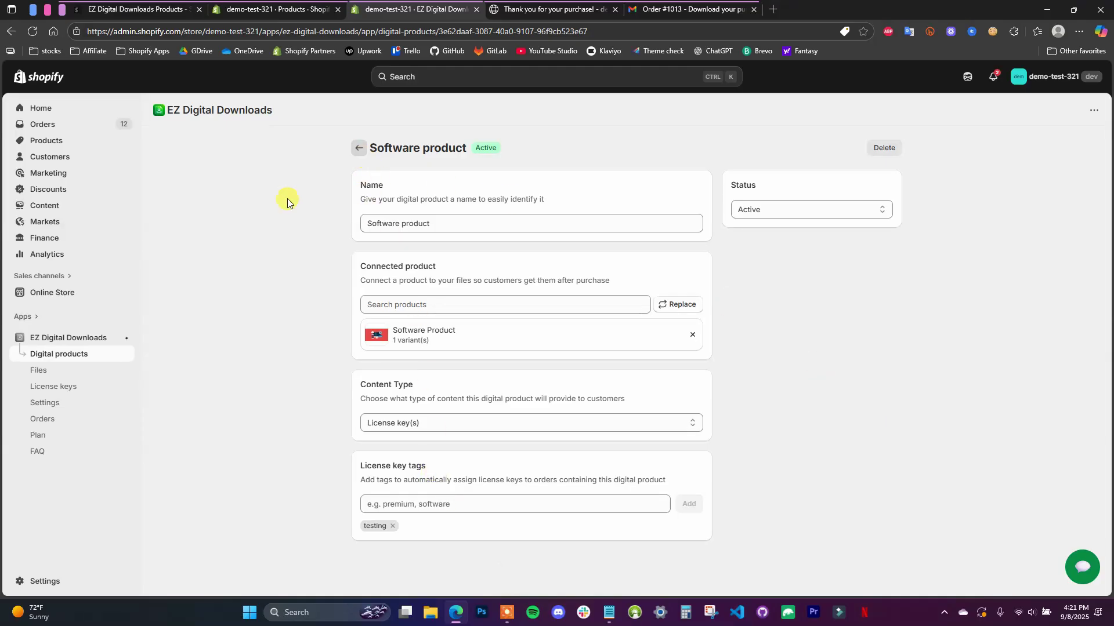
Open Software Product in the store's products and set its available quantity at My Custom Location to 3
left_click(83, 393)
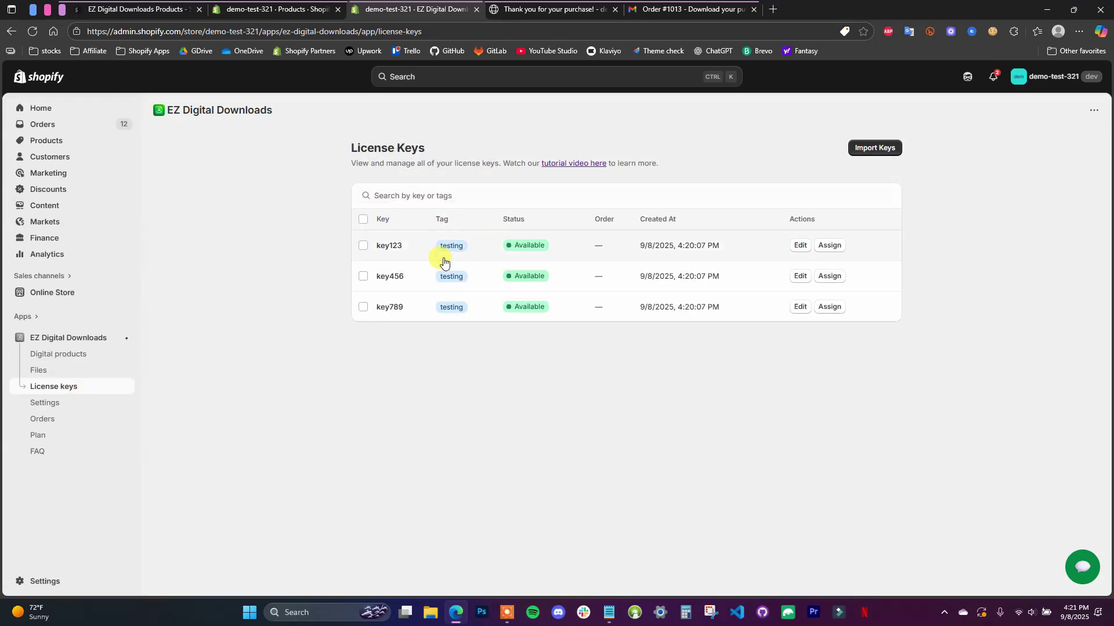
left_click(297, 5)
left_click(242, 237)
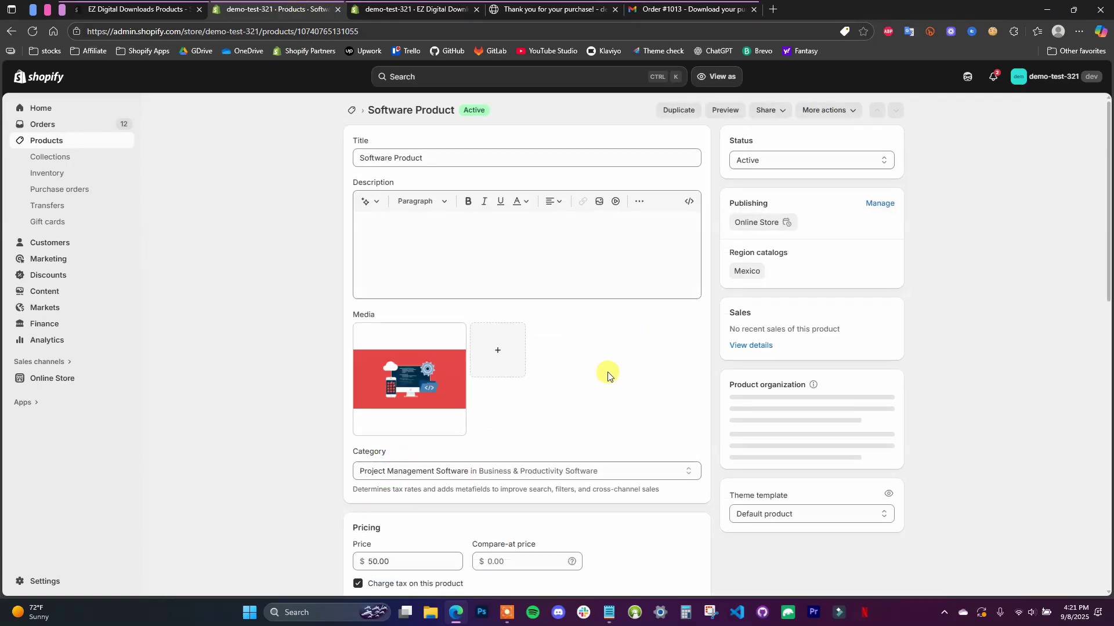
scroll(609, 374, "down", 10)
scroll(702, 365, "down", 2)
scroll(658, 366, "up", 2)
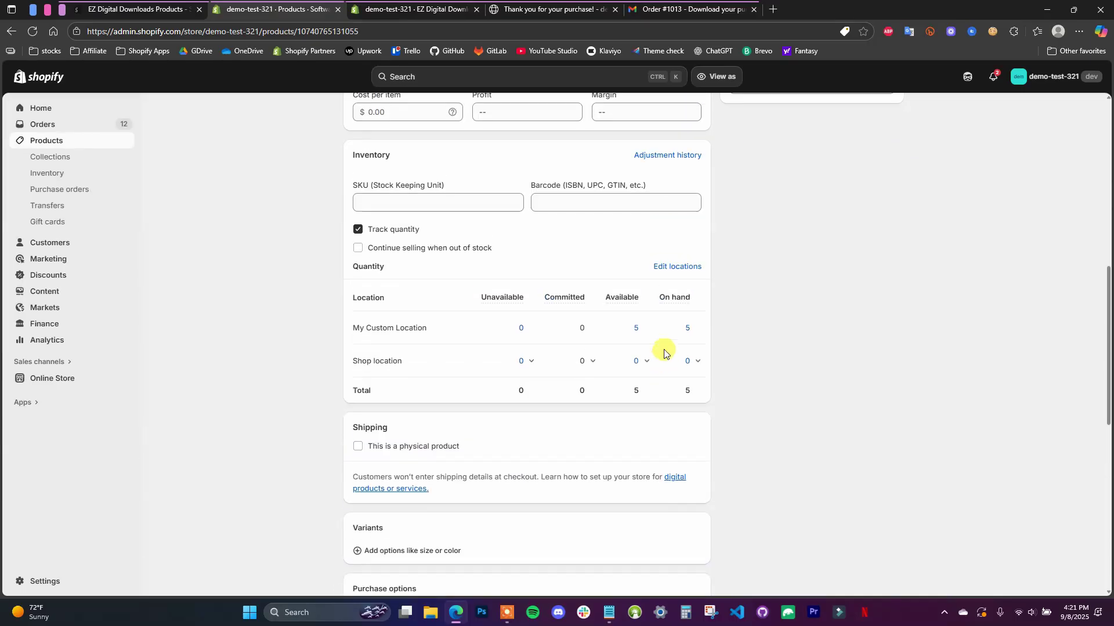
left_click(643, 329)
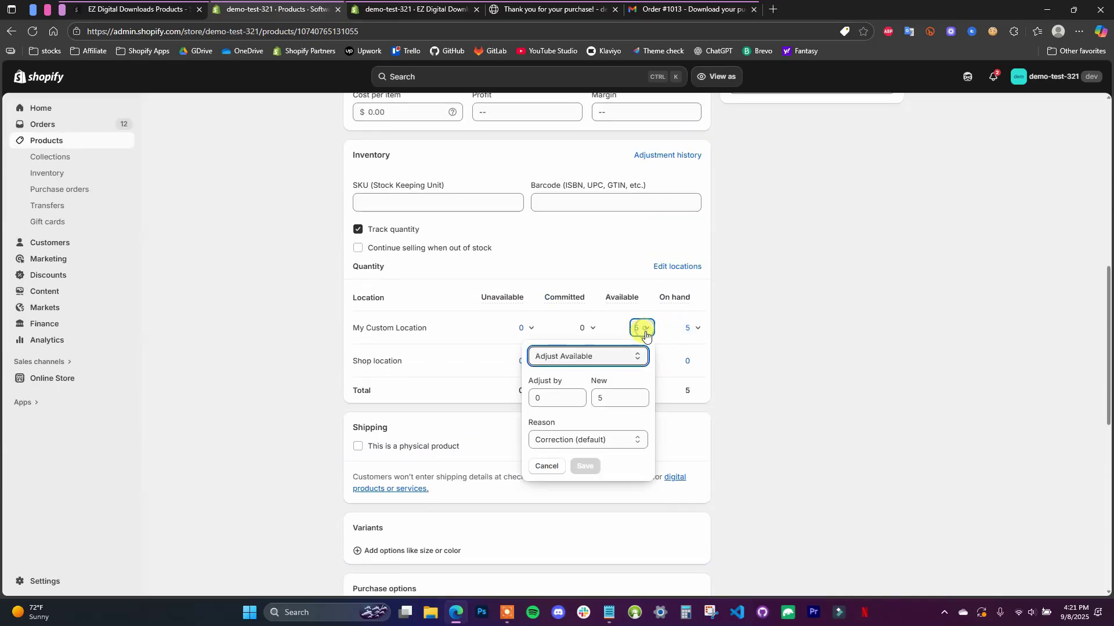
left_click(620, 398)
key("BackSpace")
type("3")
left_click(586, 466)
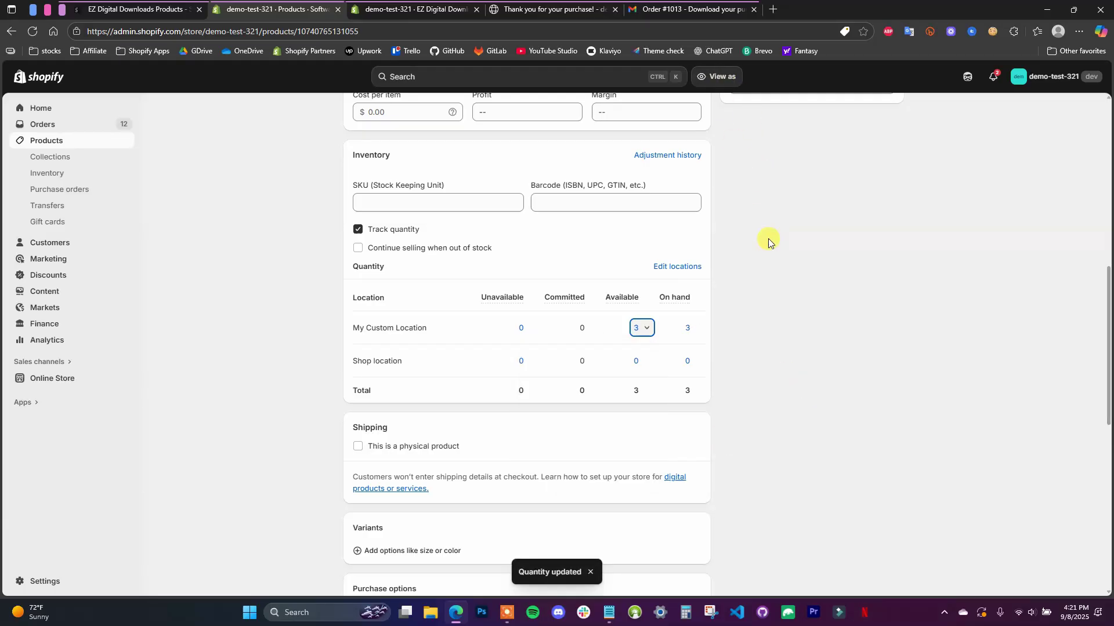
Compare the Software Product's stock quantity with the license keys available in EZ Digital Downloads
left_click(401, 17)
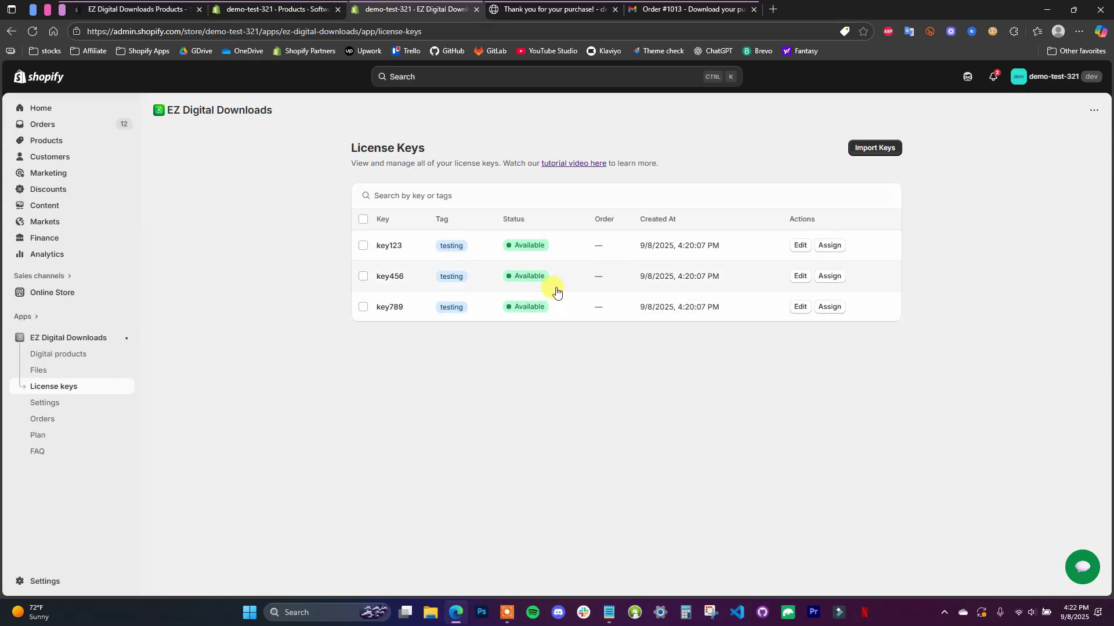
left_click(293, 7)
left_click(405, 9)
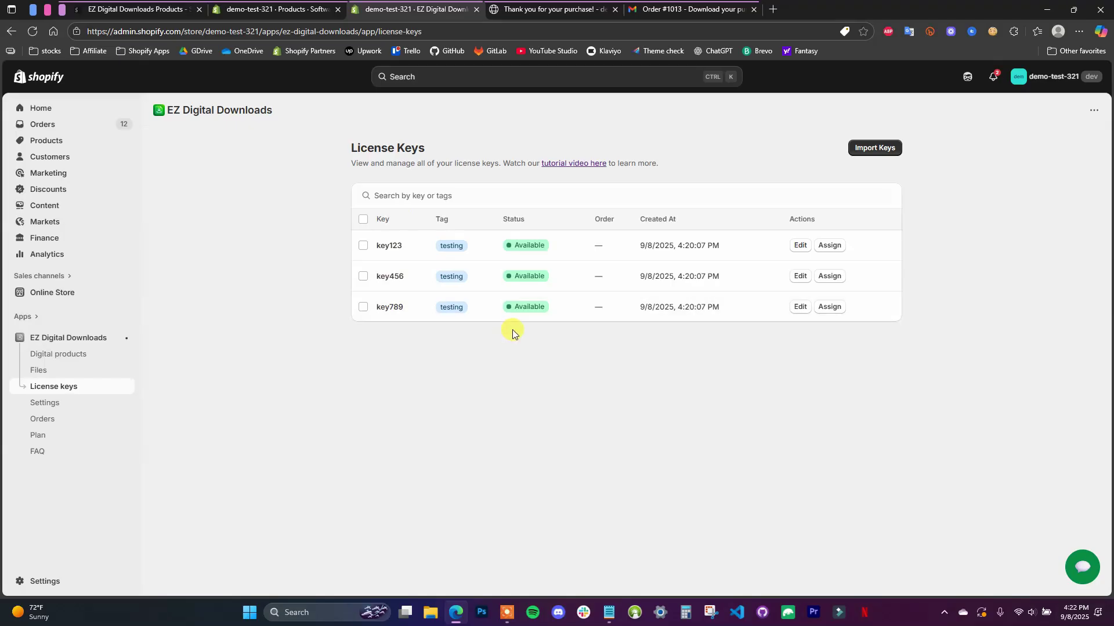
Check the Software Product purchase confirmation, its entry in the app's orders, and the license key assignments
left_click(552, 8)
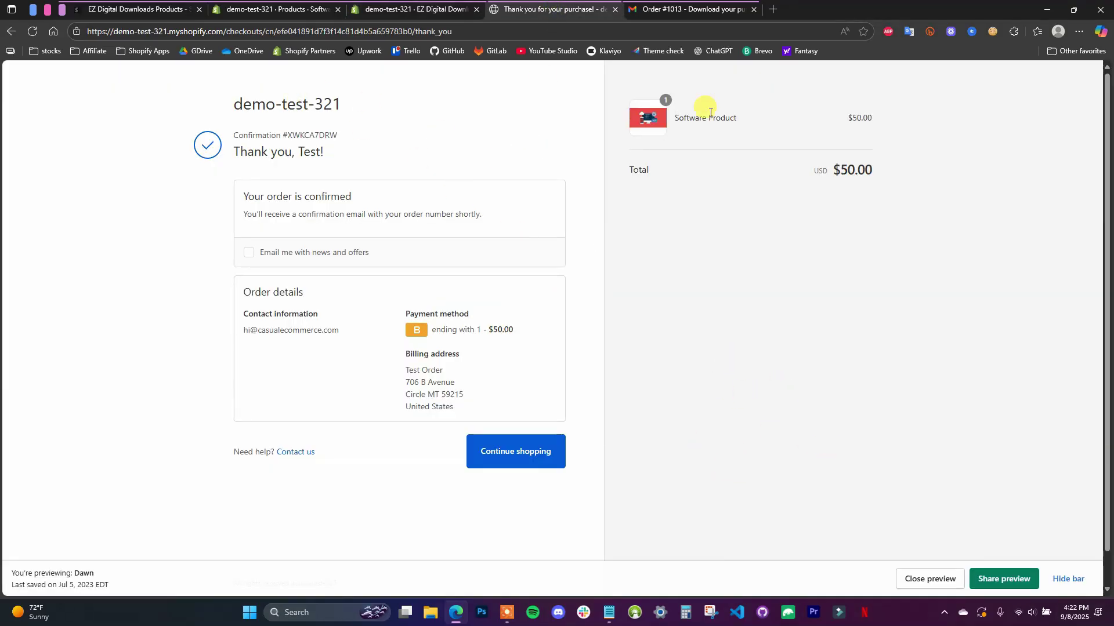
left_click(417, 6)
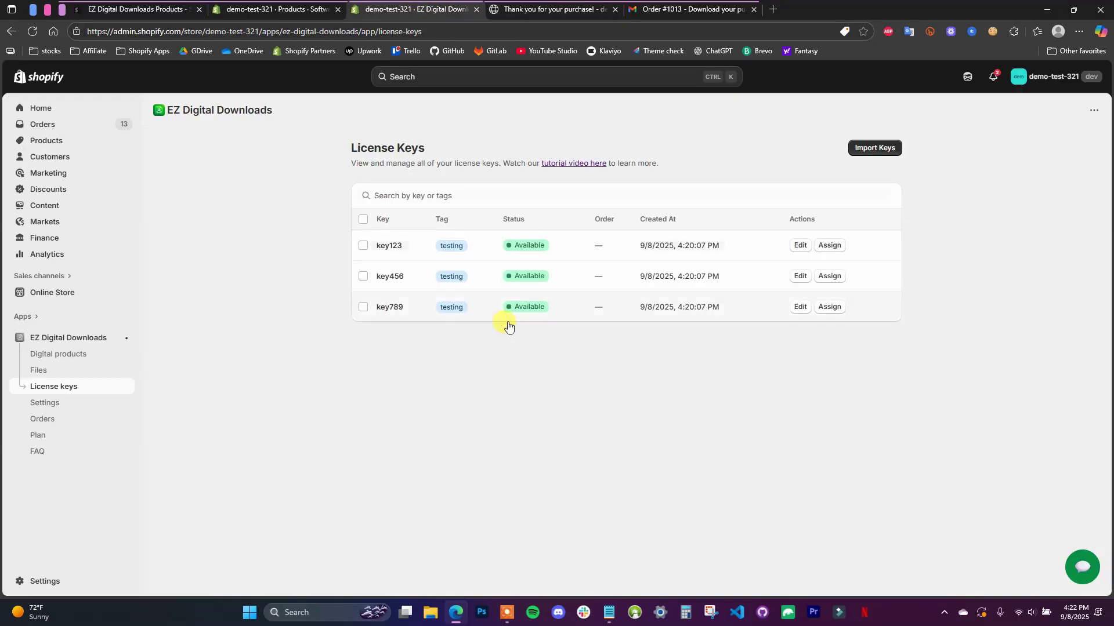
left_click(83, 428)
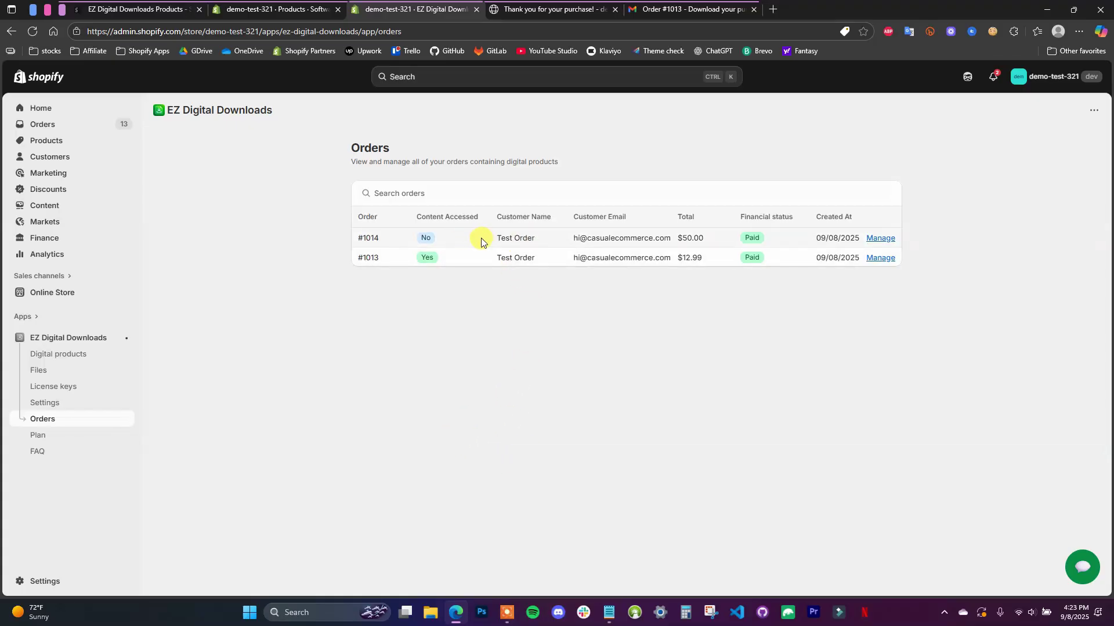
left_click(83, 387)
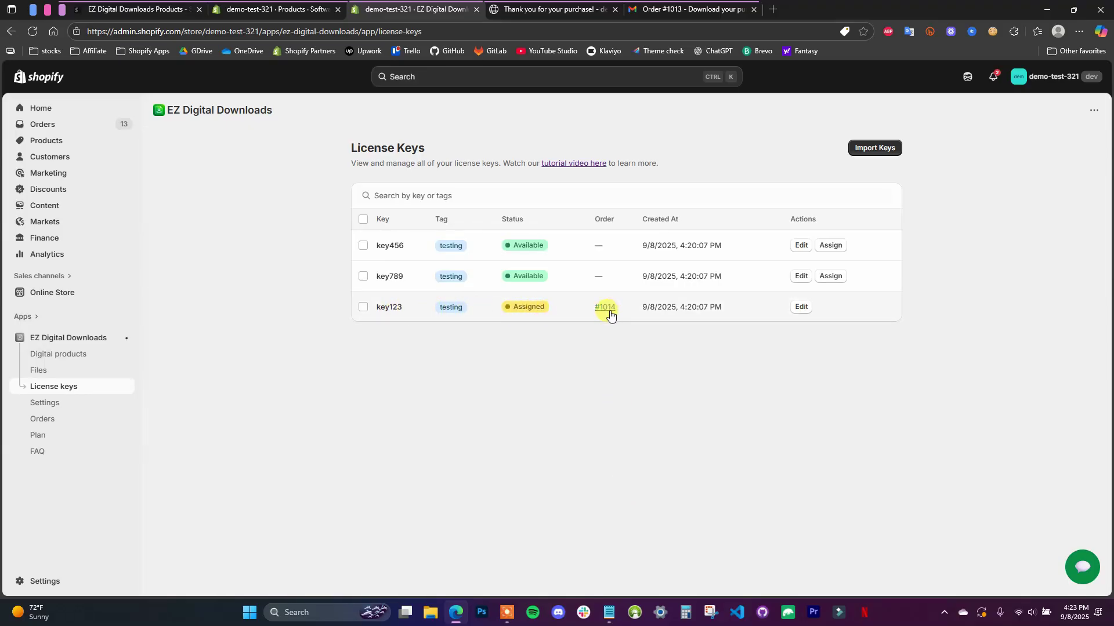
Open the download page from the Software Product order email and copy the delivered license key
key("ctrl+5")
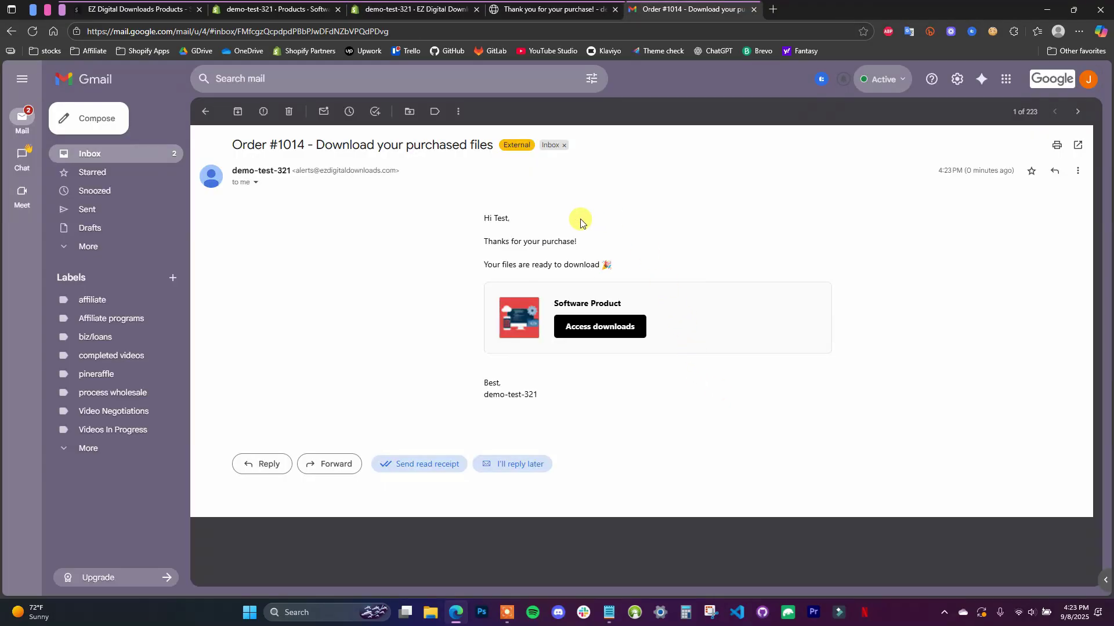
left_click(630, 333)
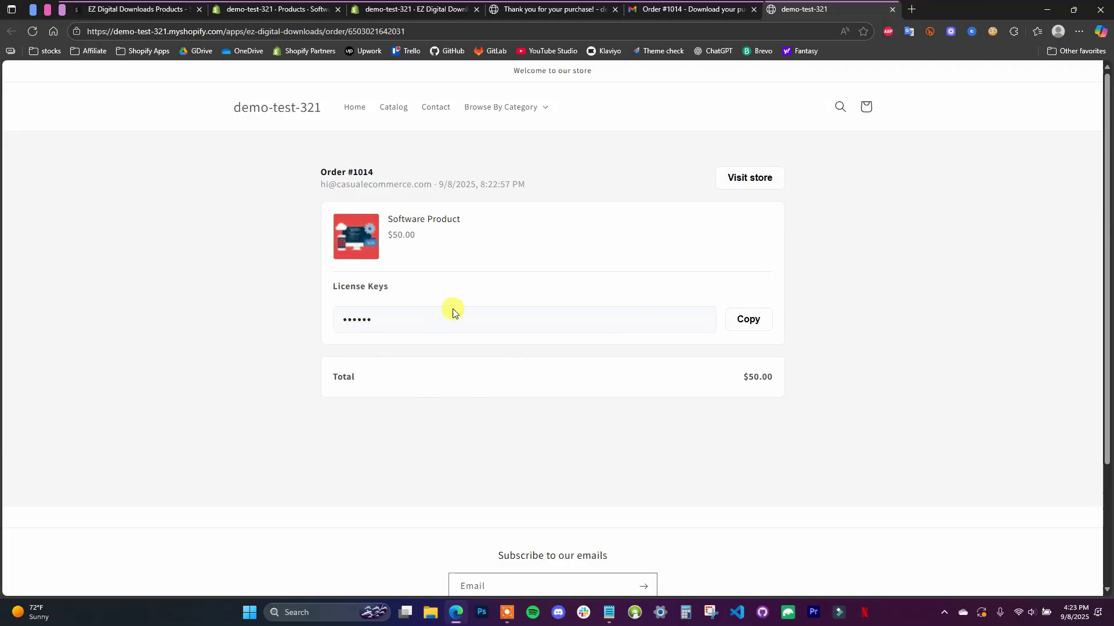
left_click(748, 320)
left_click_drag(380, 319, 340, 328)
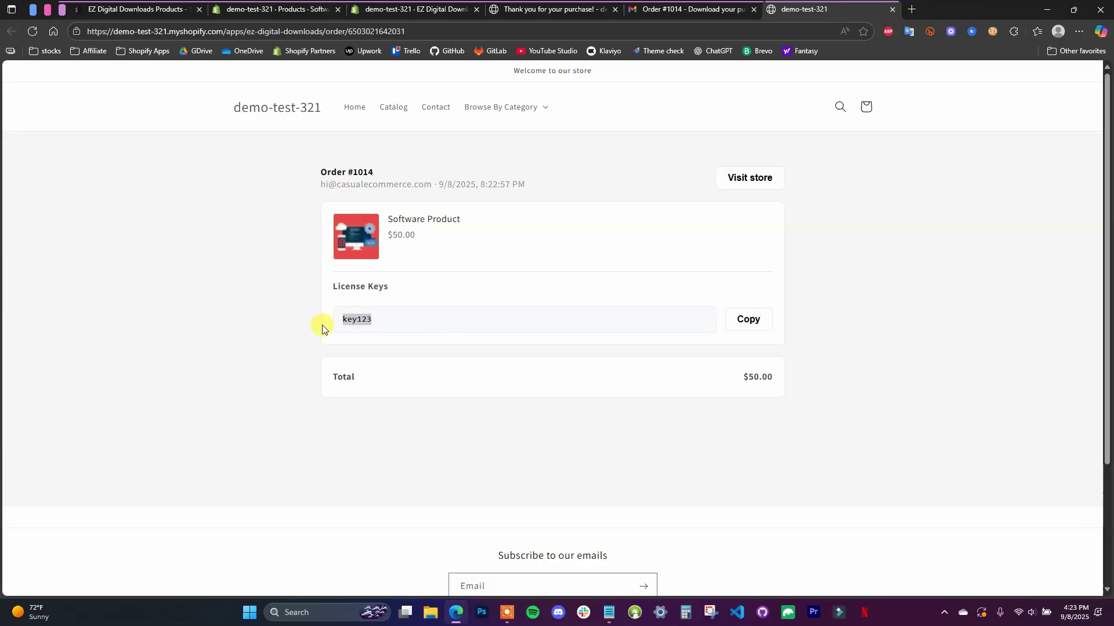
Review the license keys and digital product orders in EZ Digital Downloads, and return to its Shopify App Store listing
left_click(410, 4)
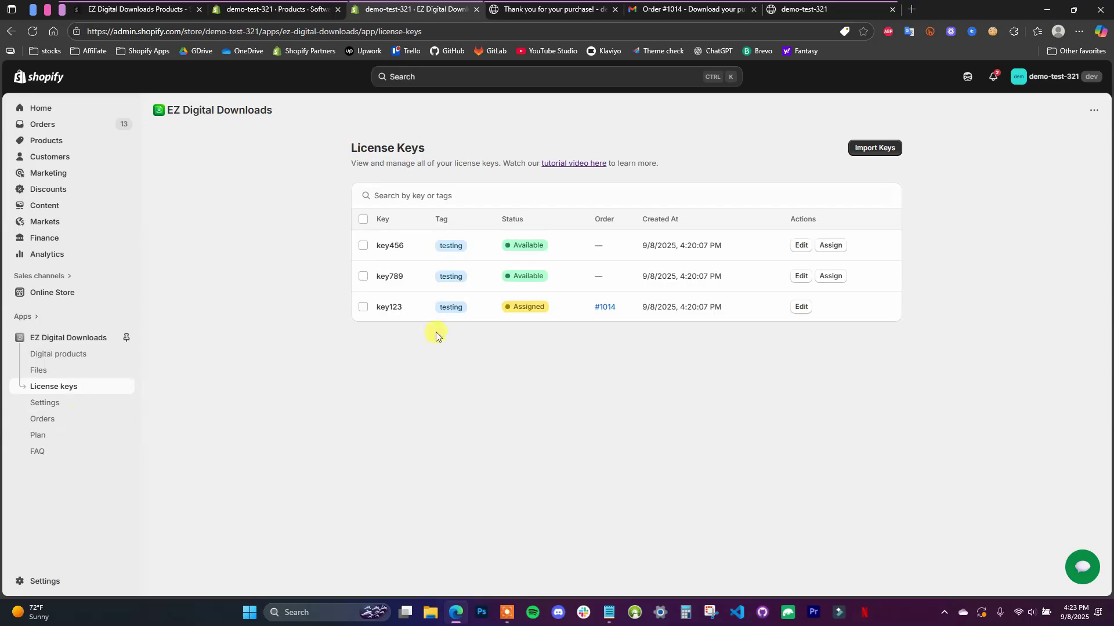
left_click(76, 426)
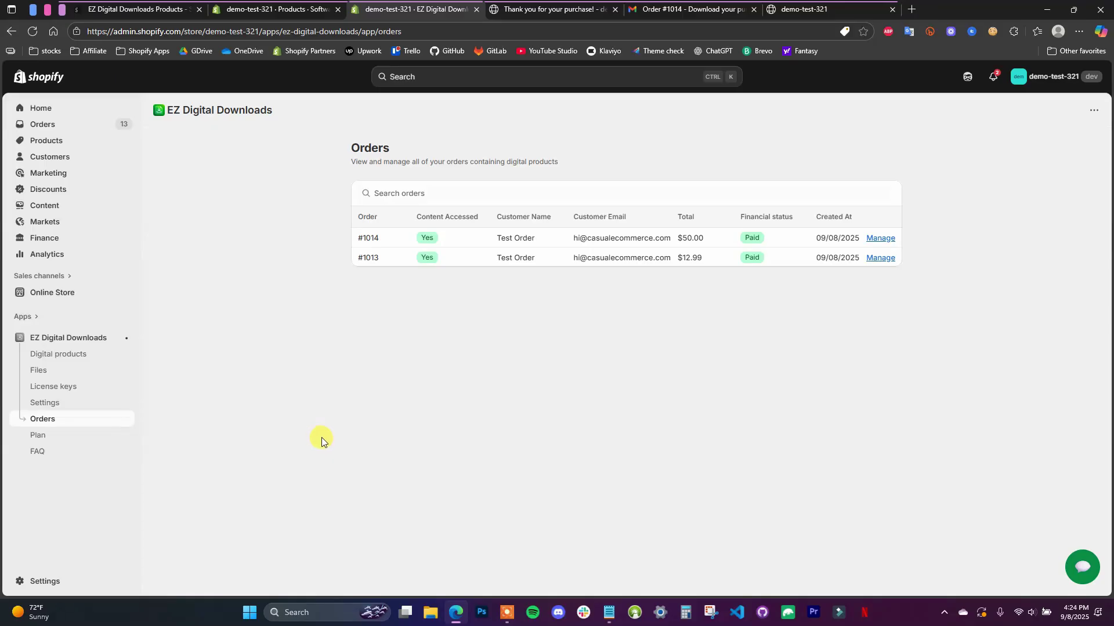
left_click(181, 9)
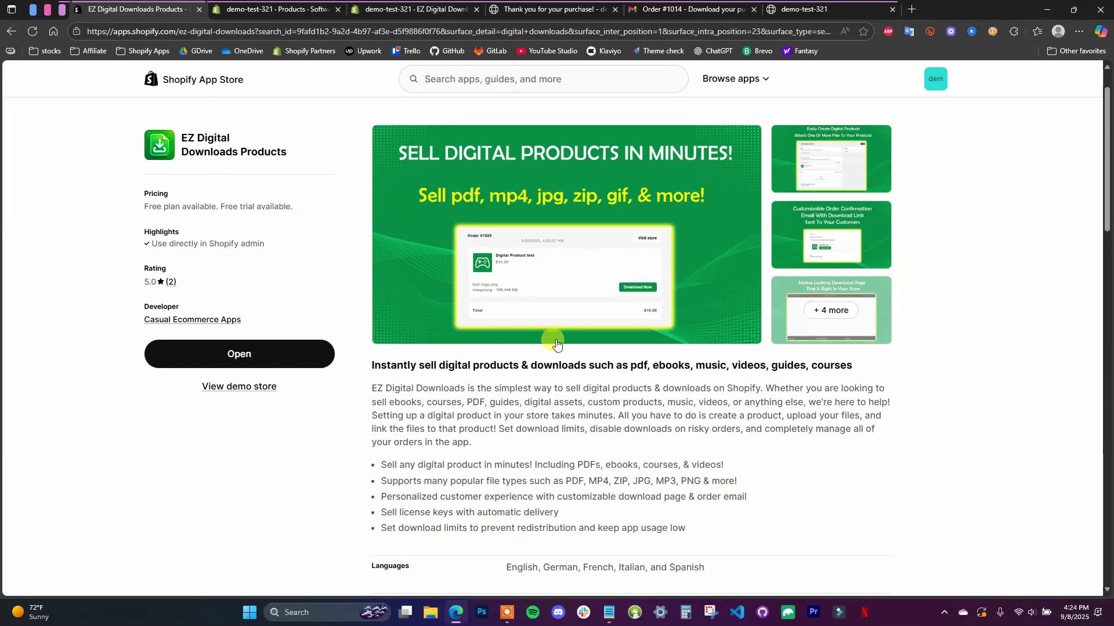